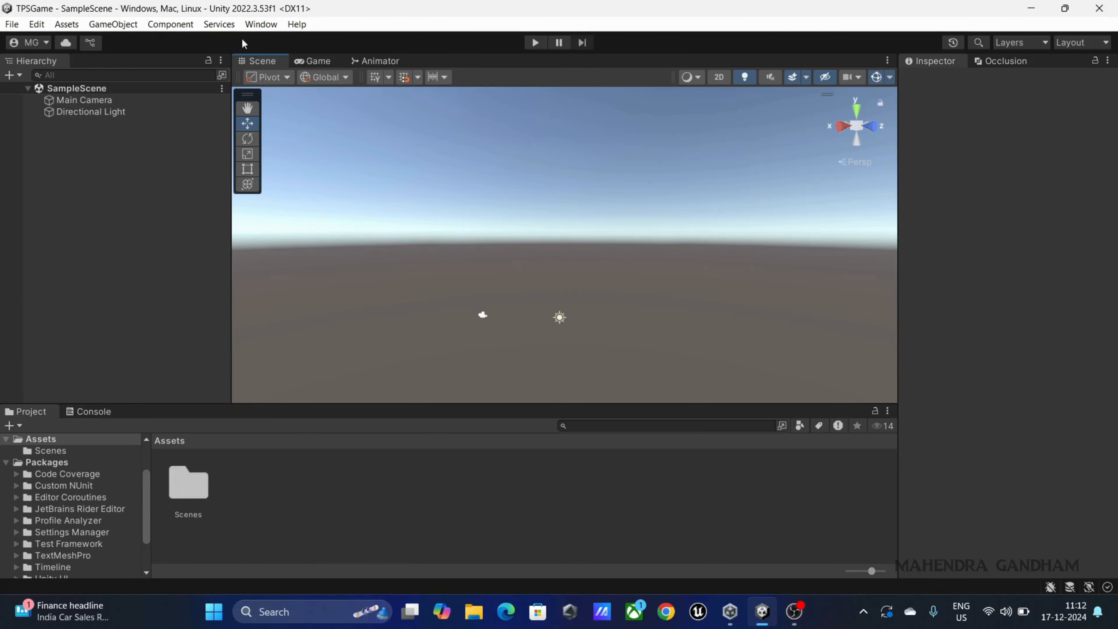
Add SampleScene from the Scenes folder to Scenes In Build in the Build Settings.
left_click(12, 25)
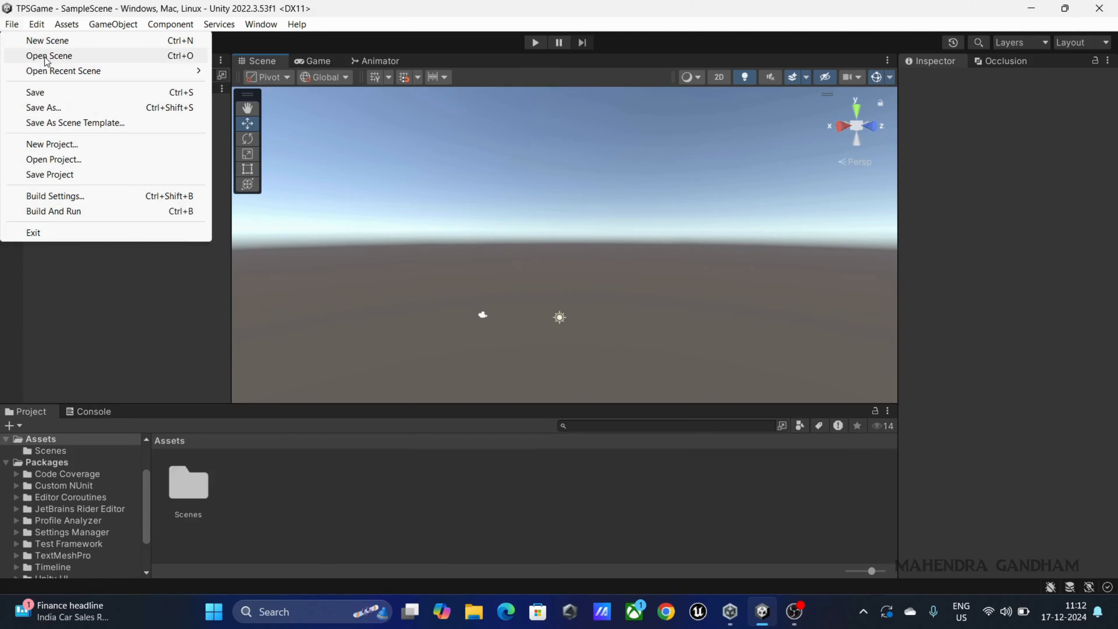
mouse_move(41, 74)
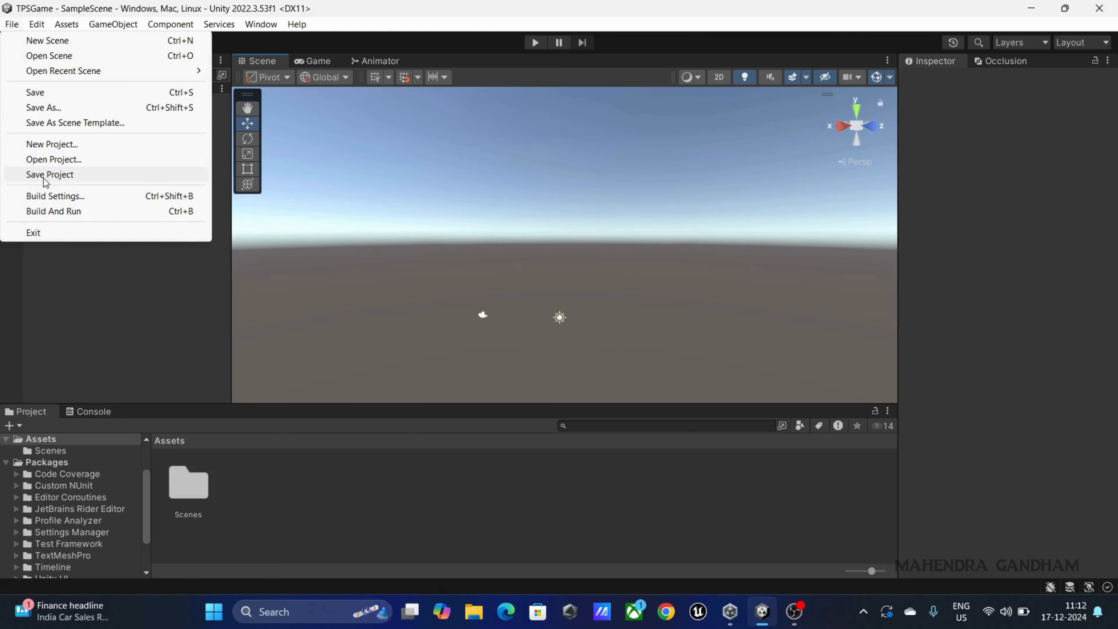
left_click(59, 198)
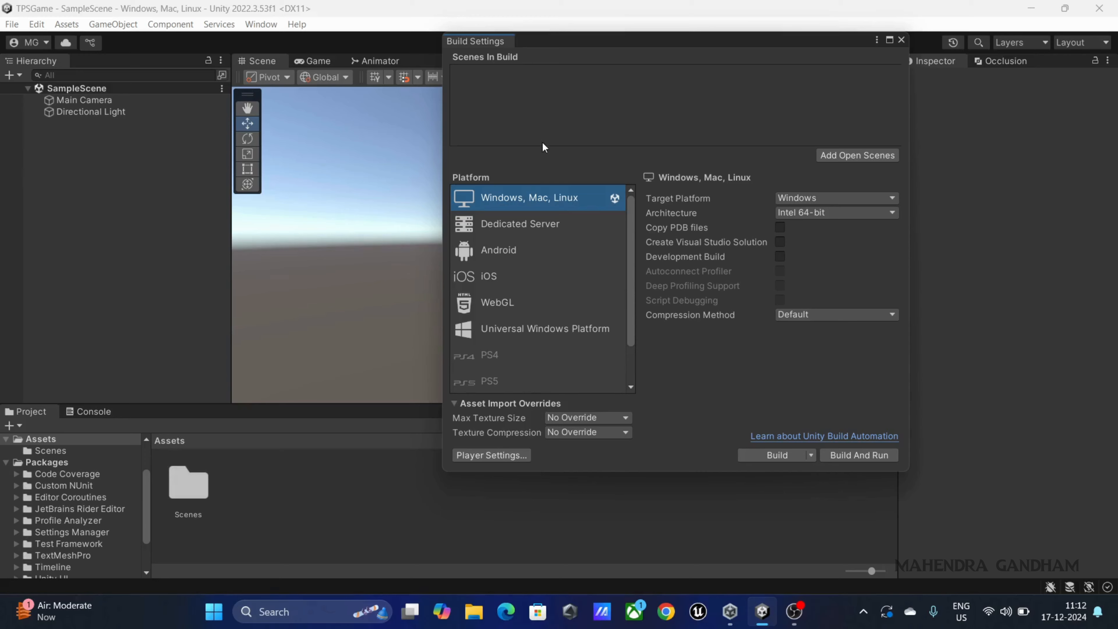
double_click(195, 475)
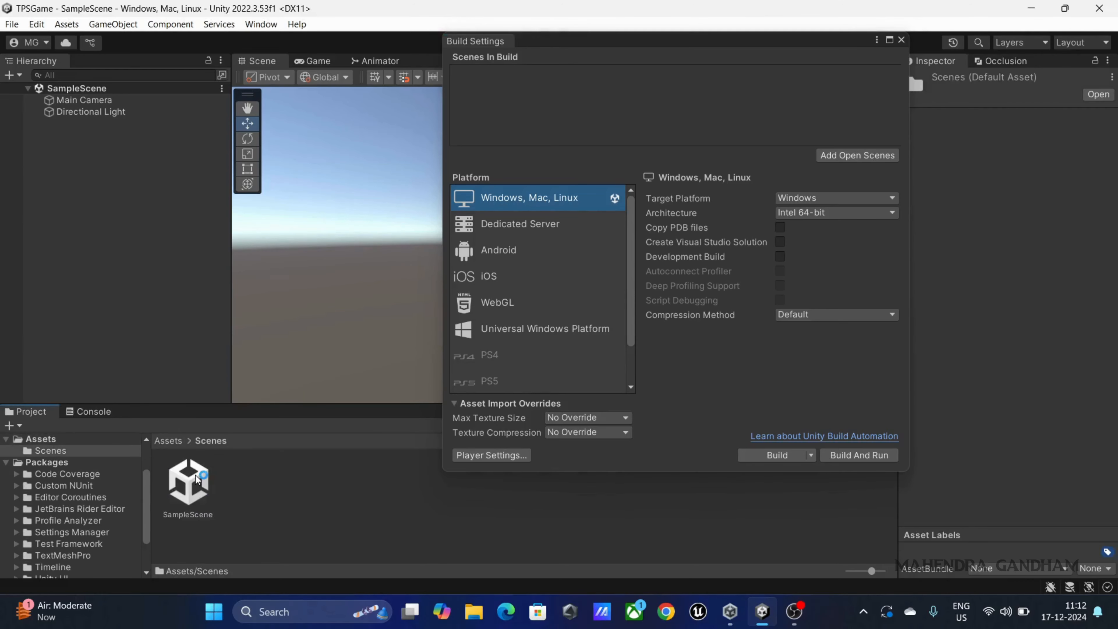
left_click_drag(191, 494, 597, 77)
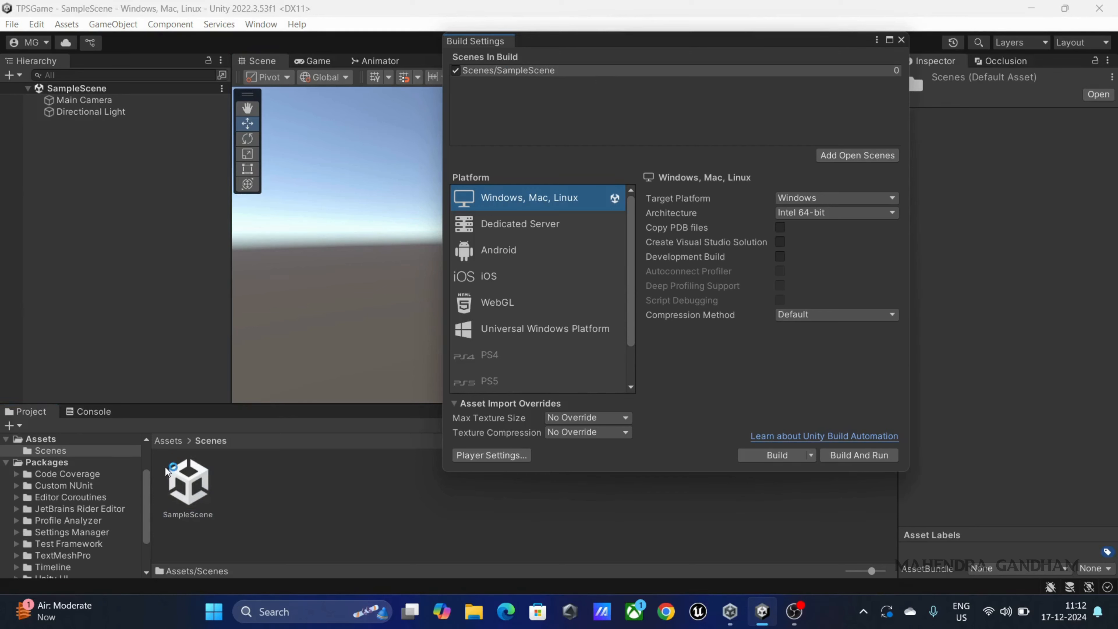
left_click(176, 480)
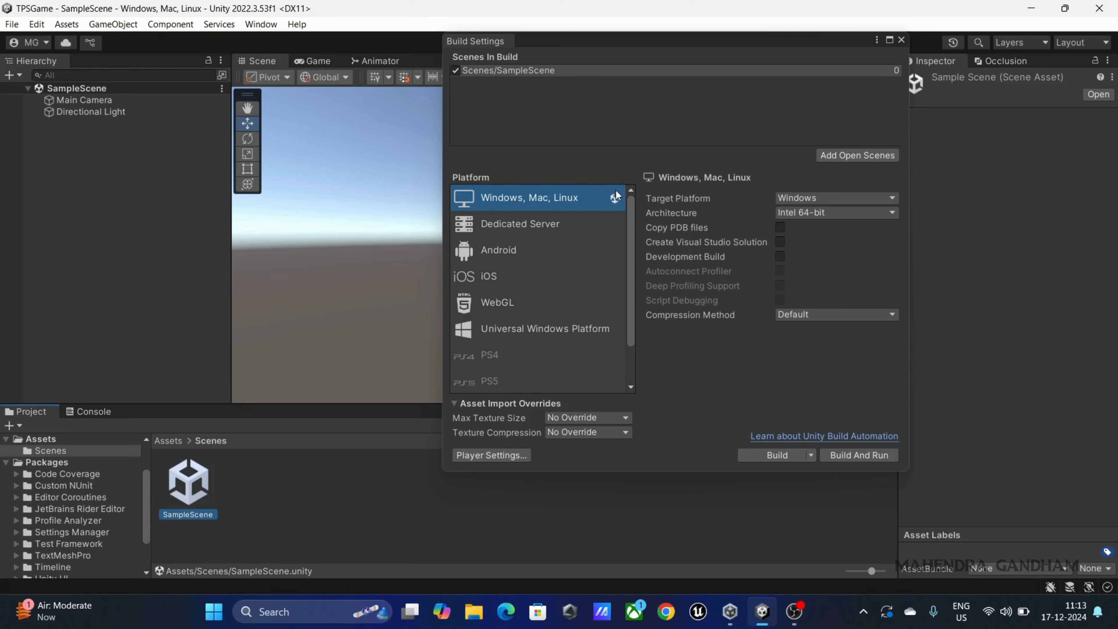
Review the target platform choices for Windows, Mac, Linux and the Android build options, and close the Build Settings.
left_click(835, 202)
left_click(785, 194)
left_click(785, 195)
left_click(805, 180)
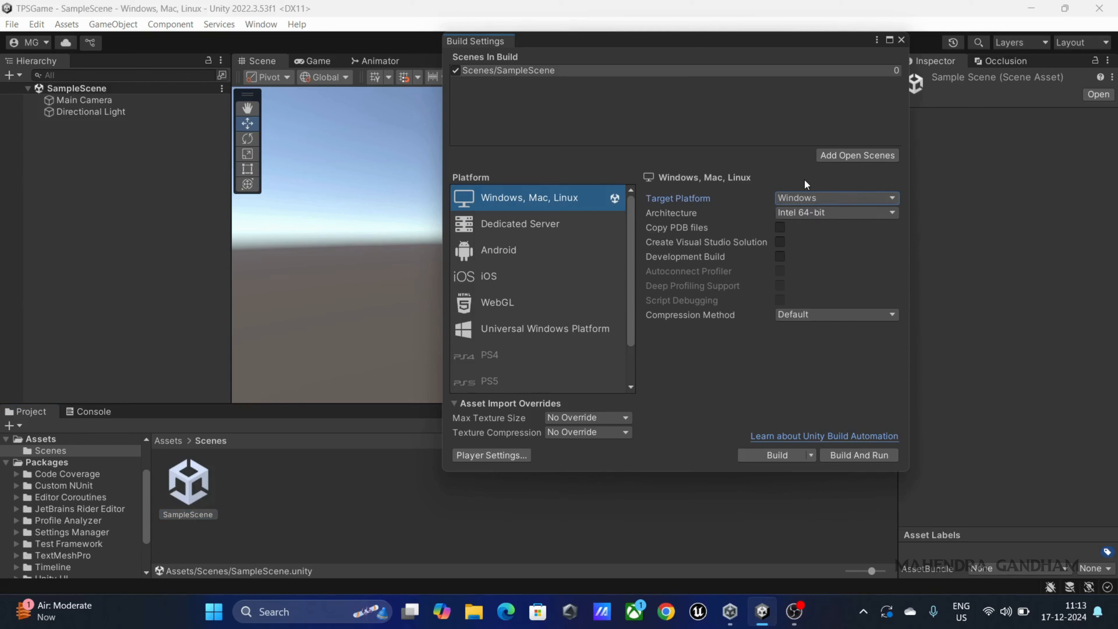
left_click(812, 196)
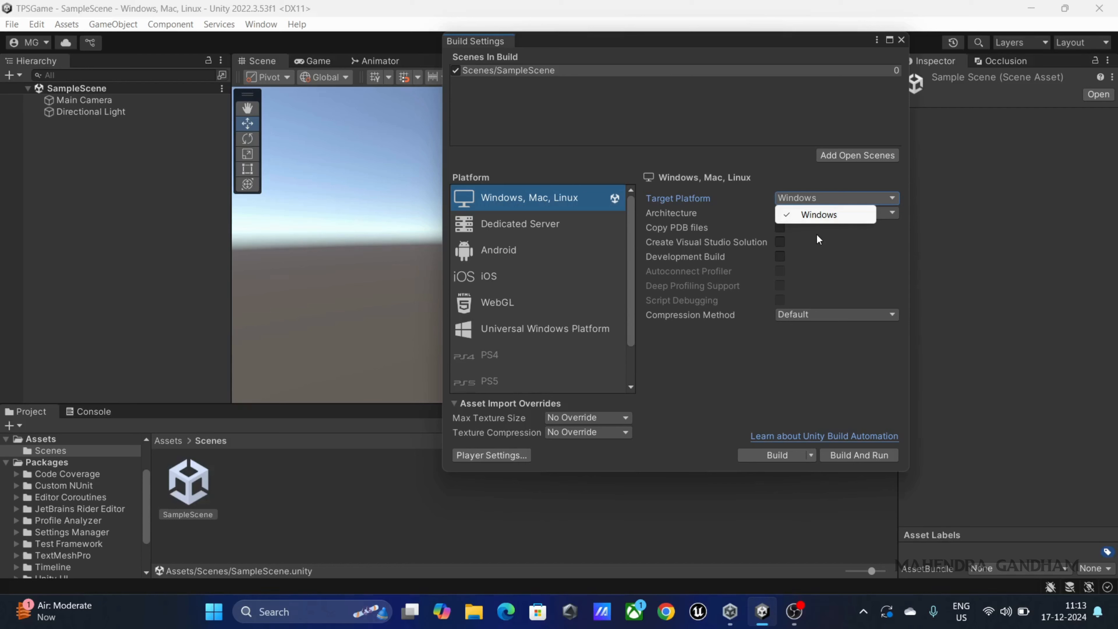
left_click(809, 165)
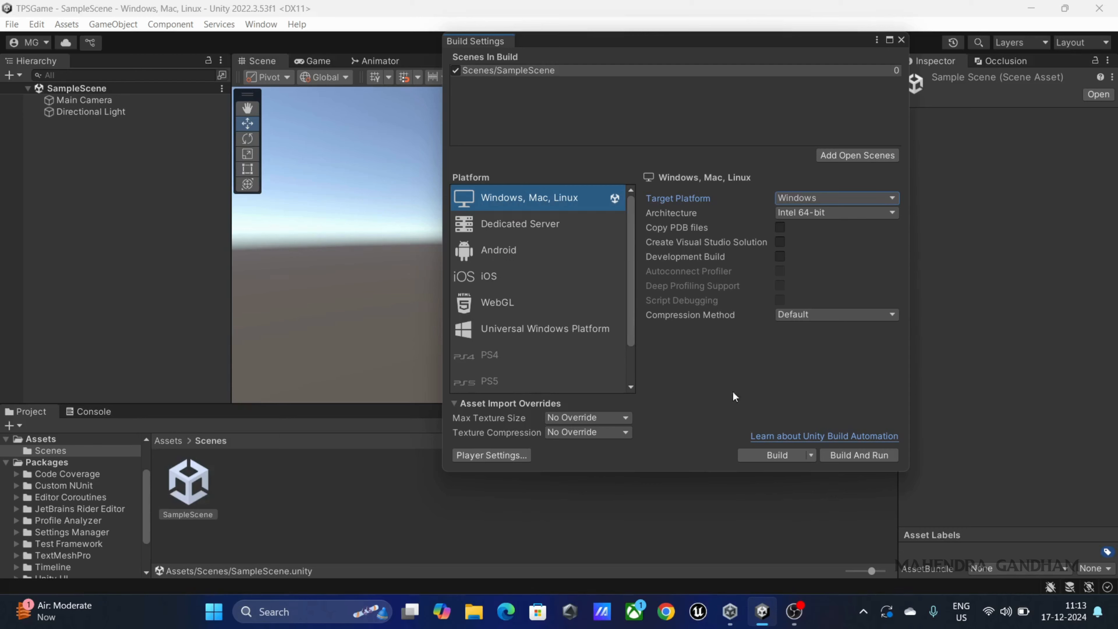
left_click(511, 245)
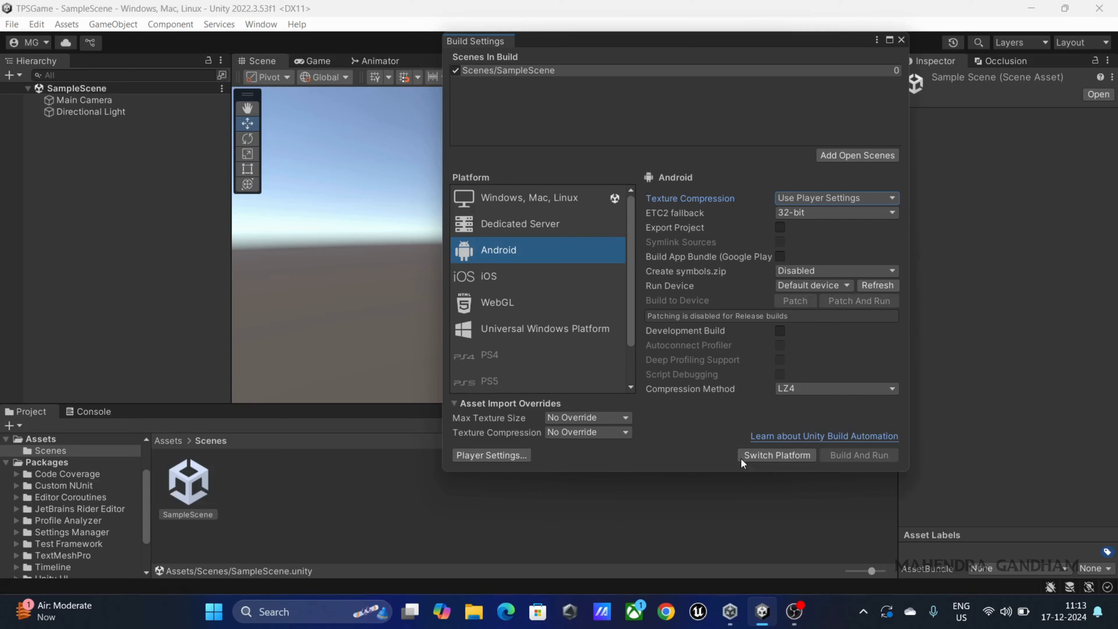
left_click(529, 202)
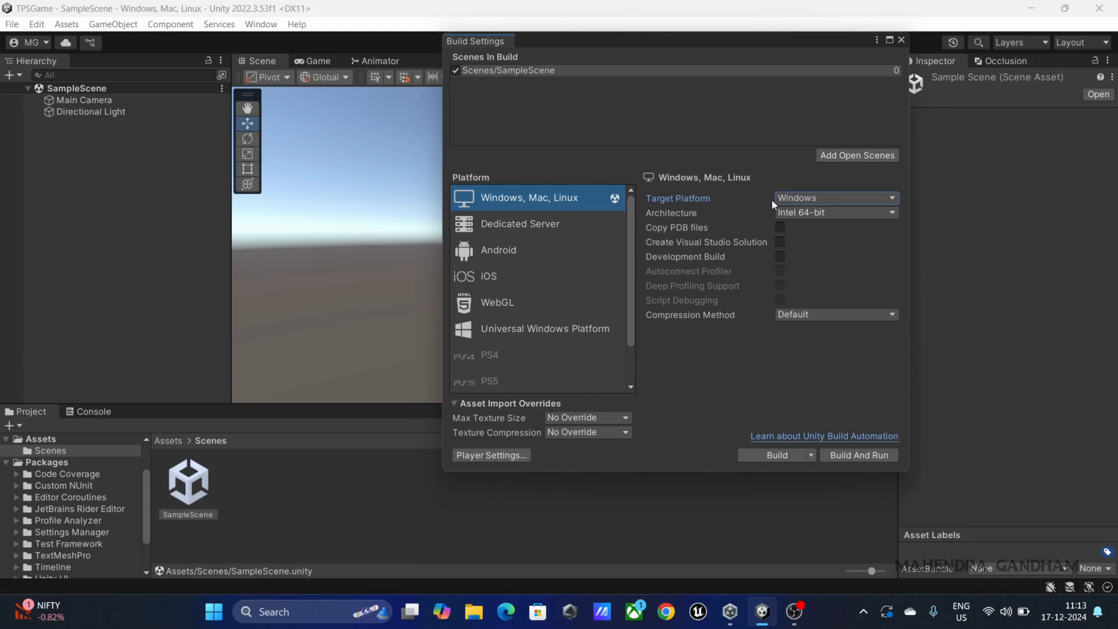
left_click(900, 41)
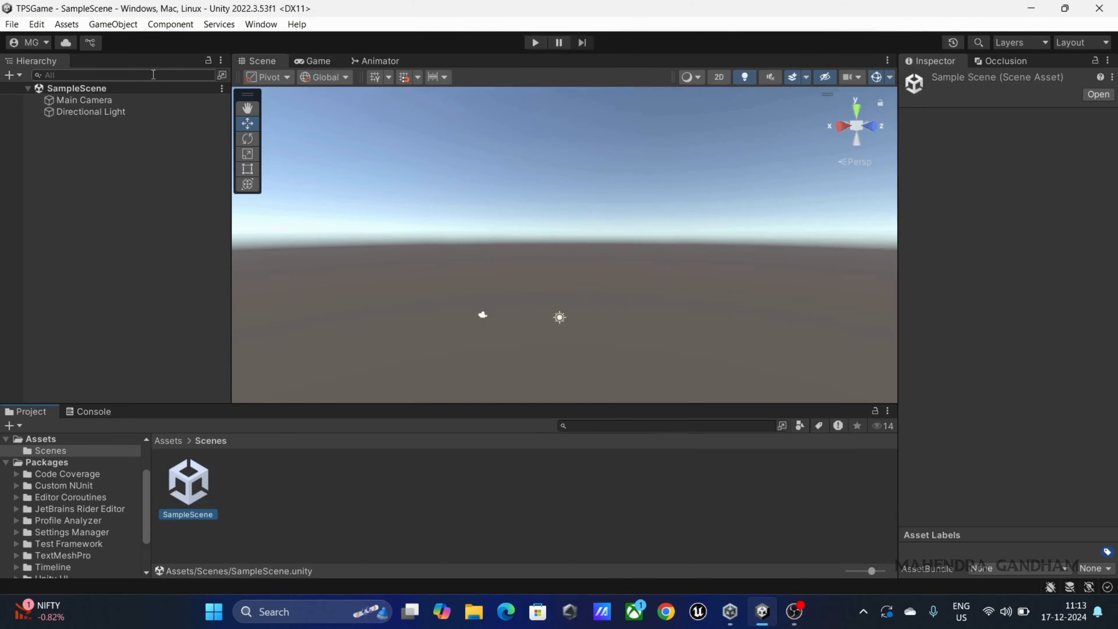
Open the Player section of the Project Settings.
left_click(12, 24)
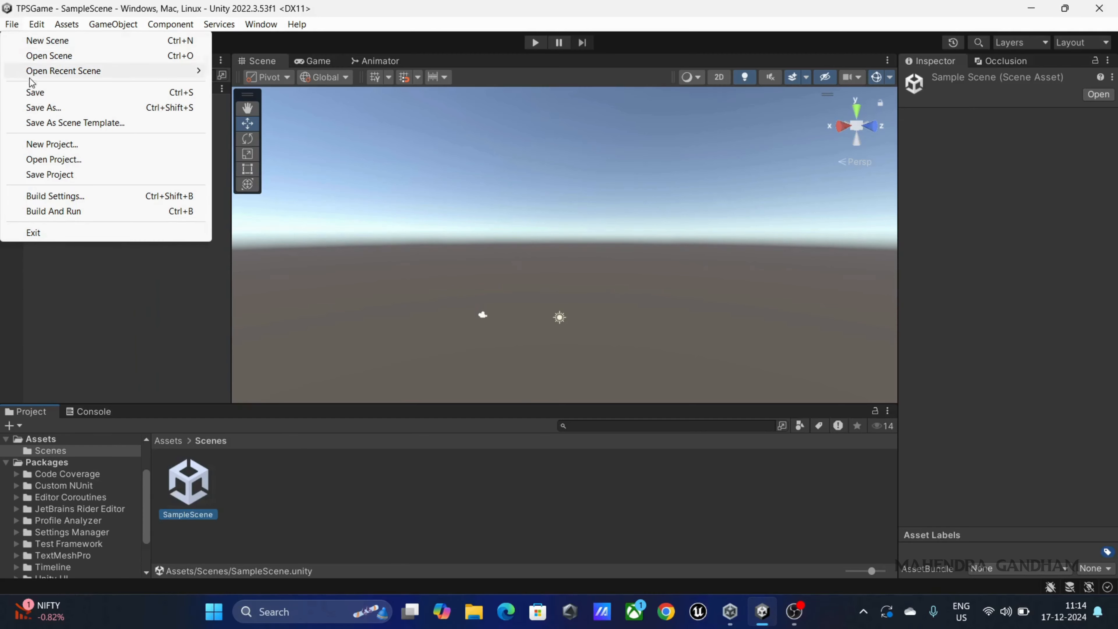
left_click(36, 29)
left_click(36, 29)
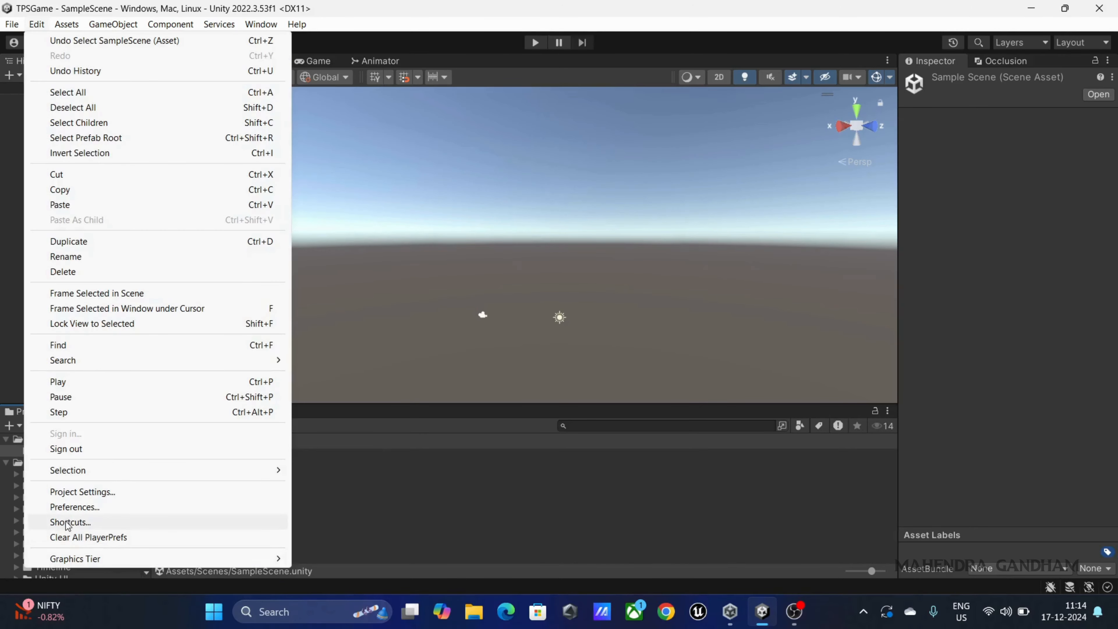
left_click(93, 491)
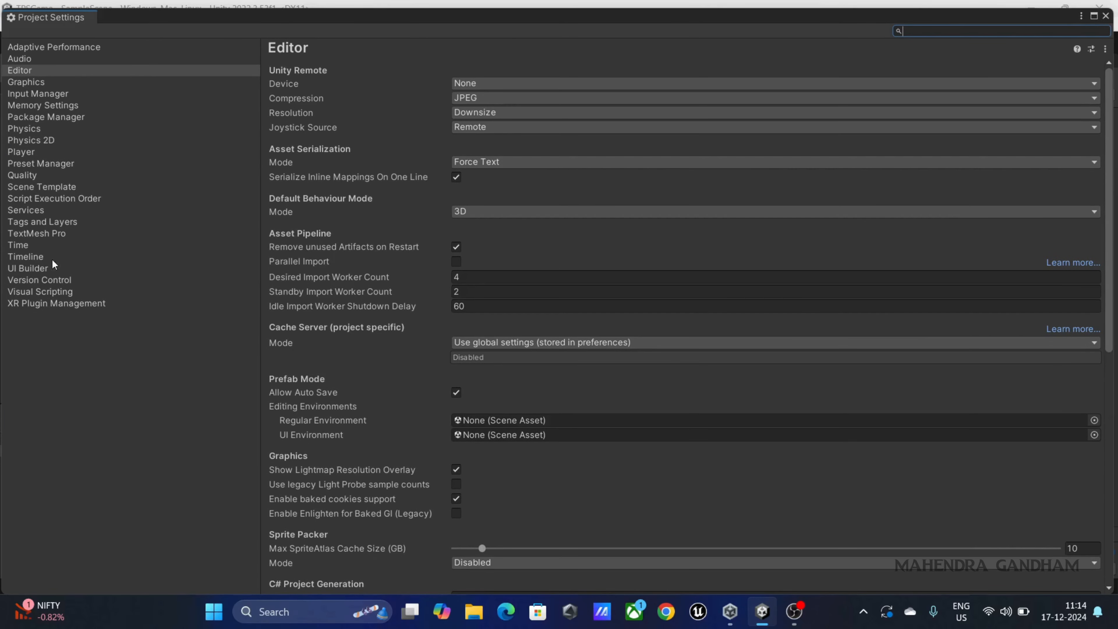
left_click(19, 153)
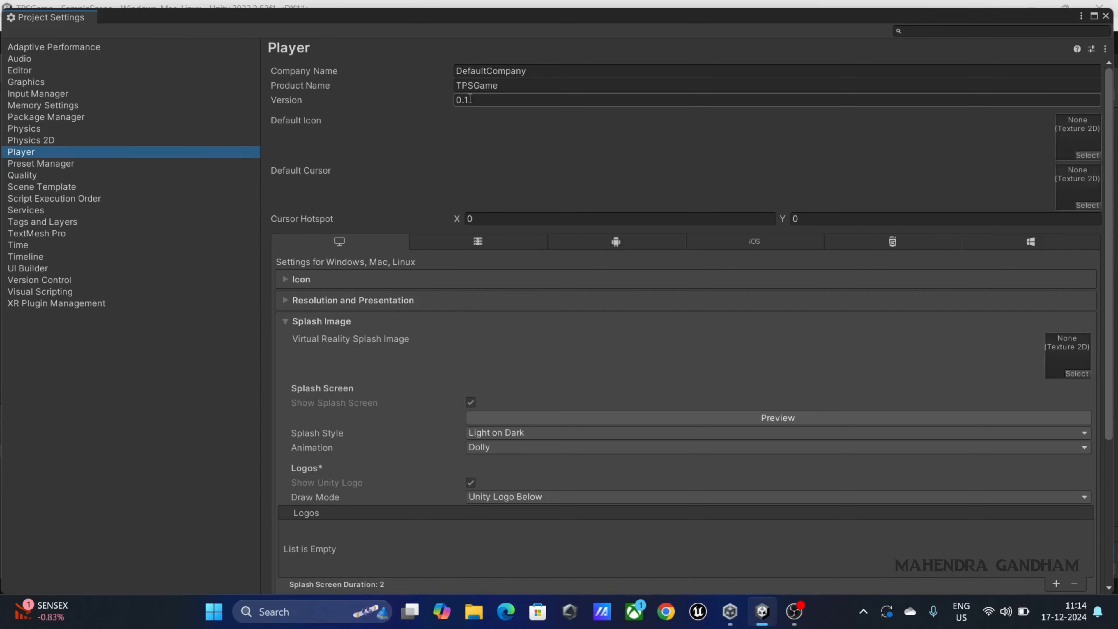
Examine the Icon override sizes in the Player settings for Windows, Mac, Linux.
scroll(539, 141, "down", 3)
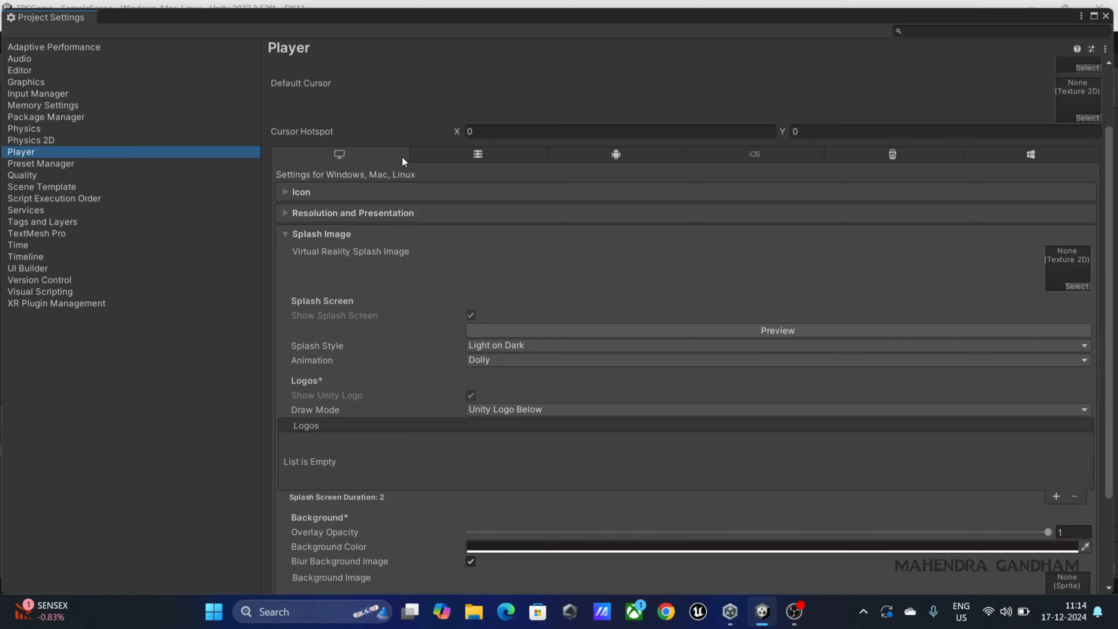
left_click(284, 192)
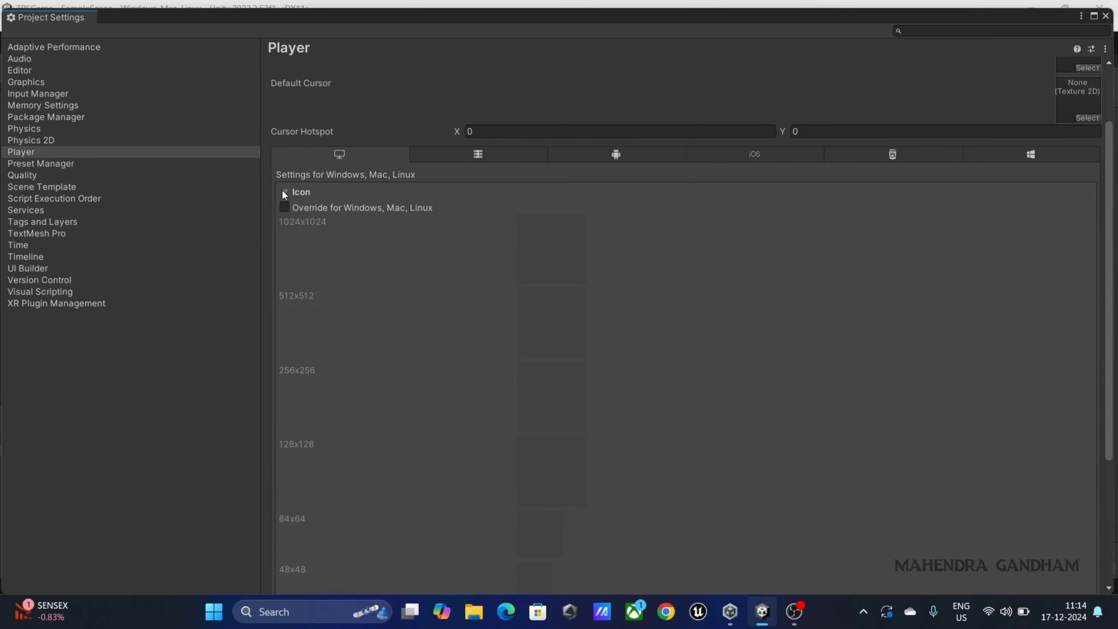
scroll(467, 277, "down", 5)
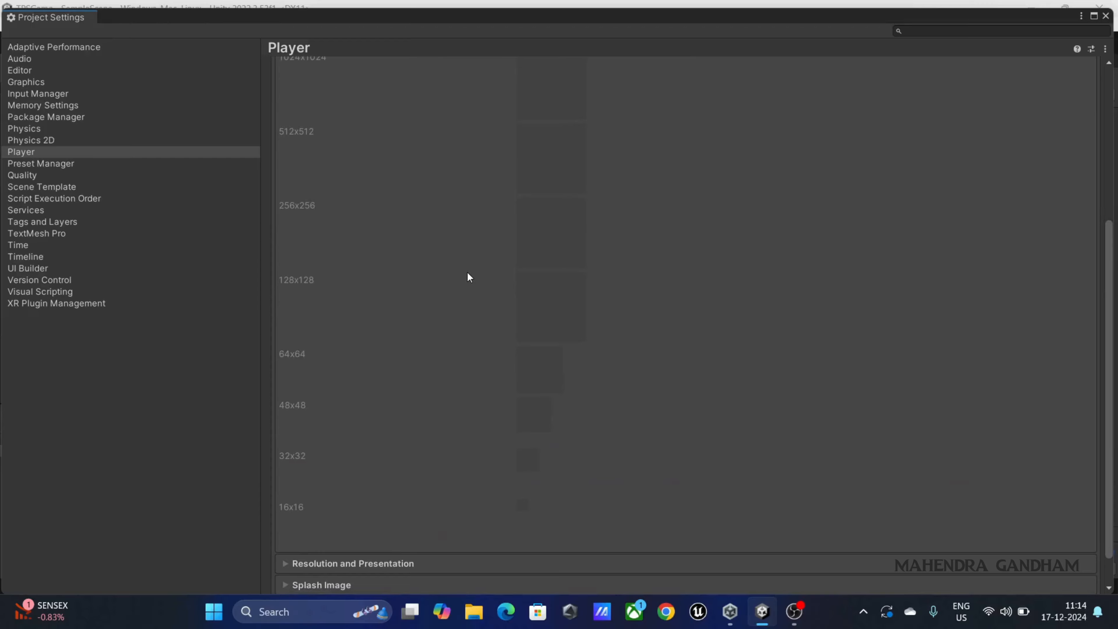
scroll(467, 273, "down", 2)
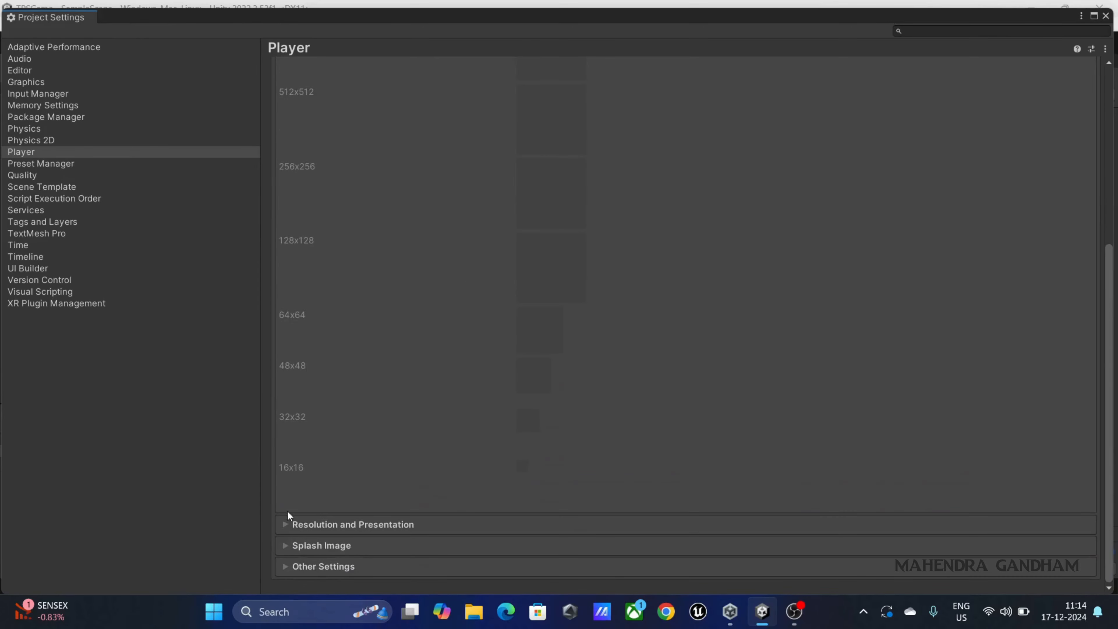
Try Maximized Window and Windowed as the Fullscreen Mode under Resolution and Presentation, and set it back to Fullscreen Window.
left_click(284, 524)
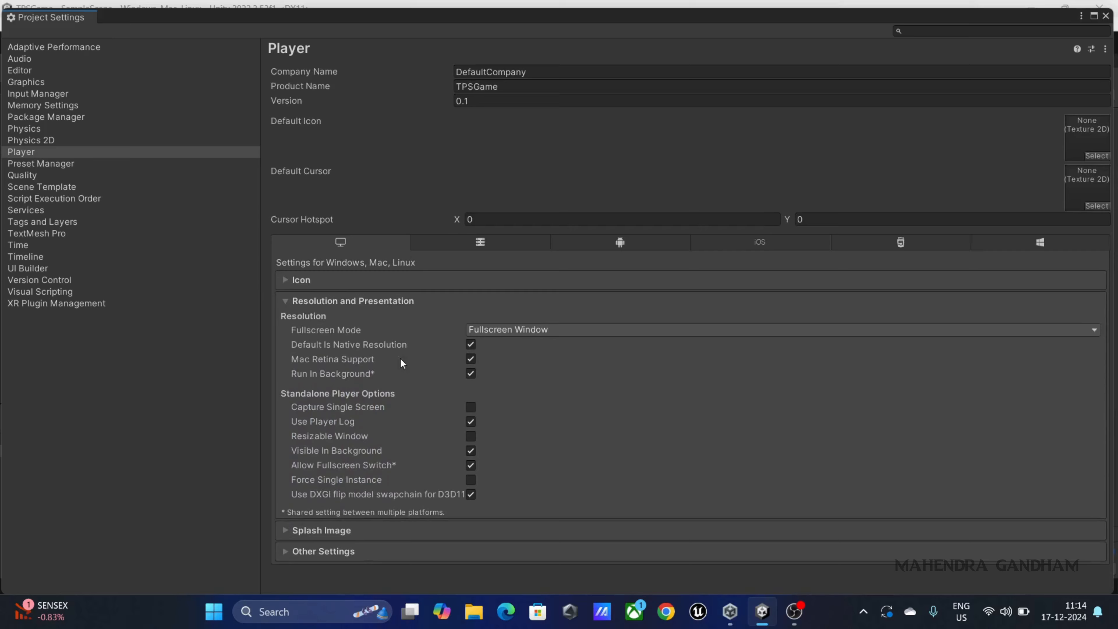
left_click(540, 333)
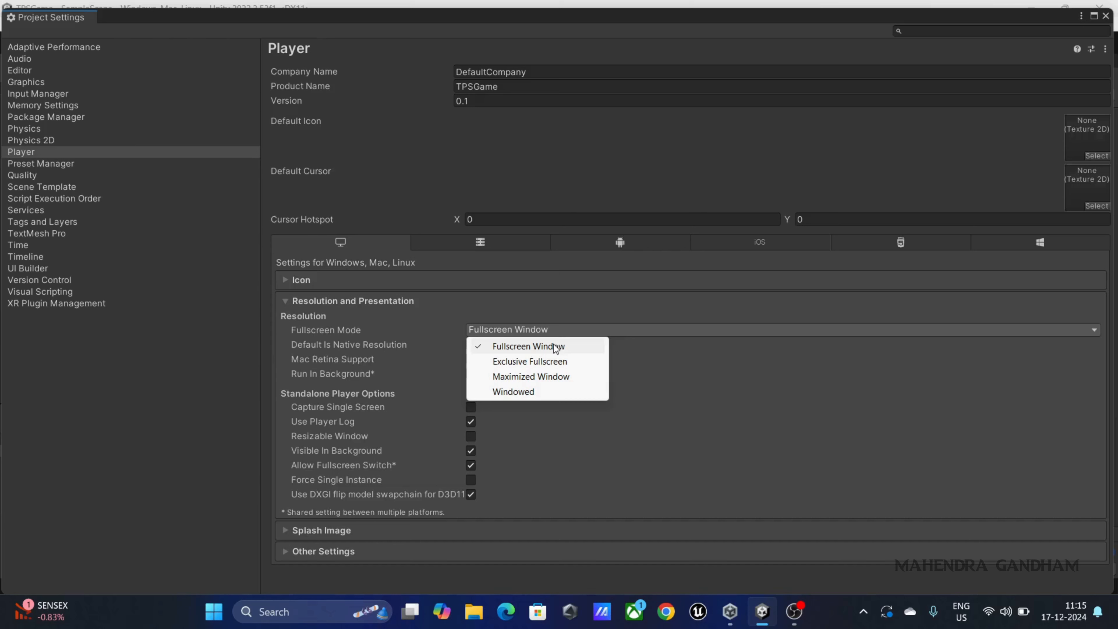
left_click(547, 378)
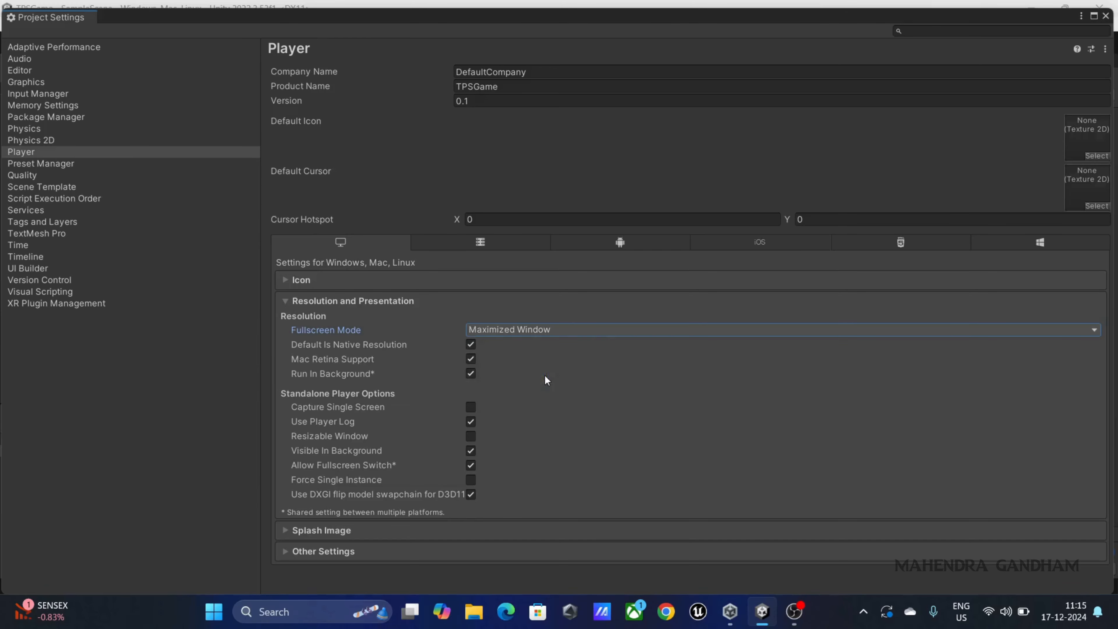
left_click(557, 331)
left_click(522, 396)
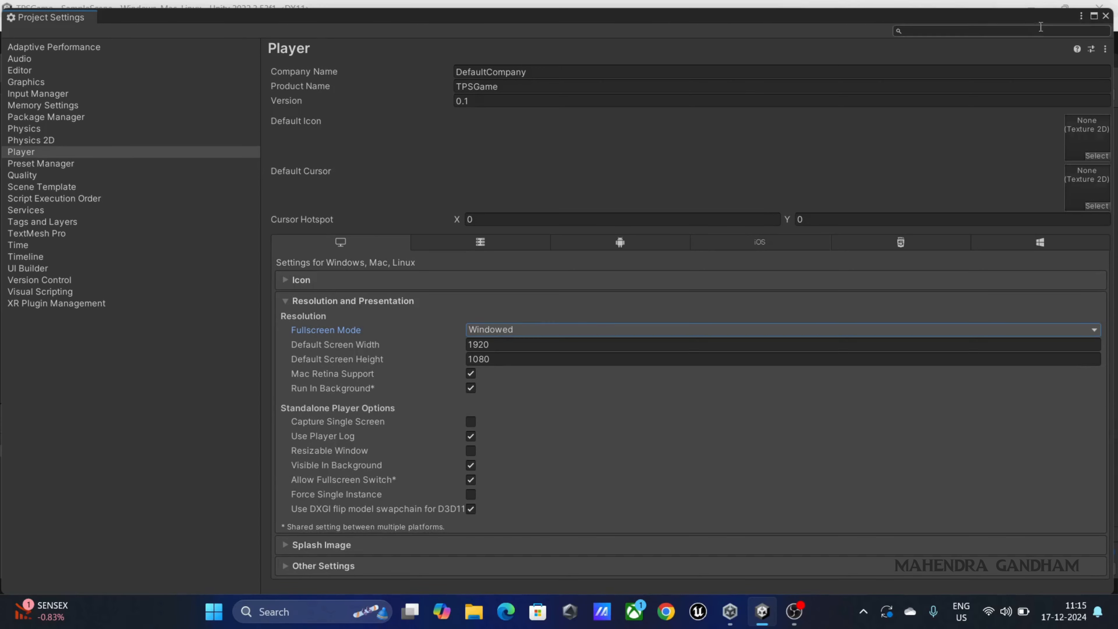
mouse_move(1037, 8)
left_mouse_down()
mouse_move(1026, 189)
mouse_move(1026, 6)
left_mouse_up()
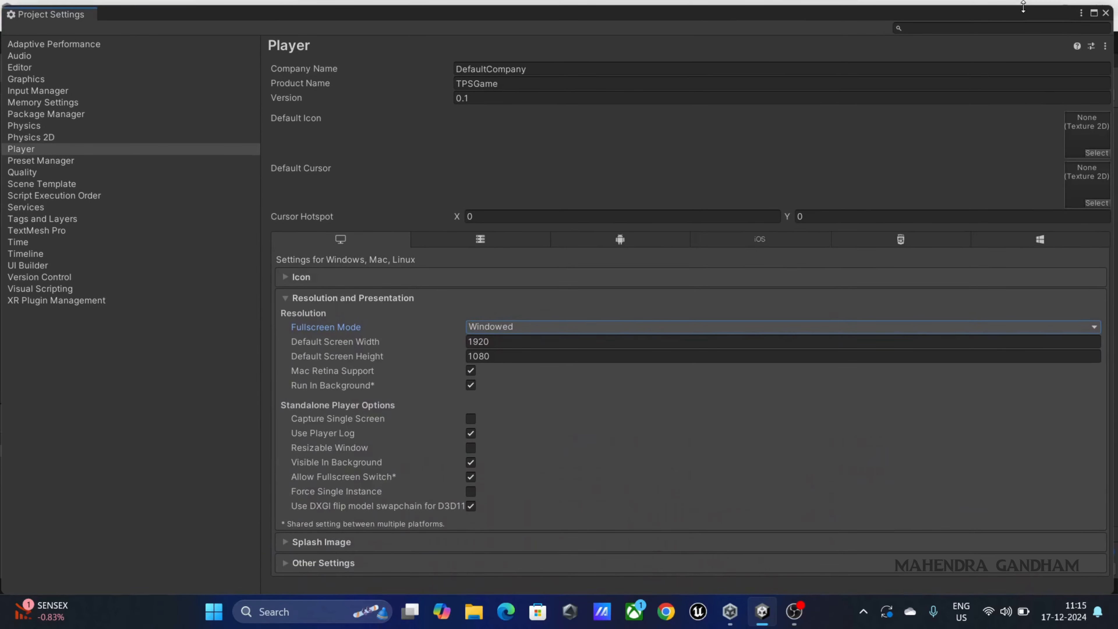
left_click(501, 330)
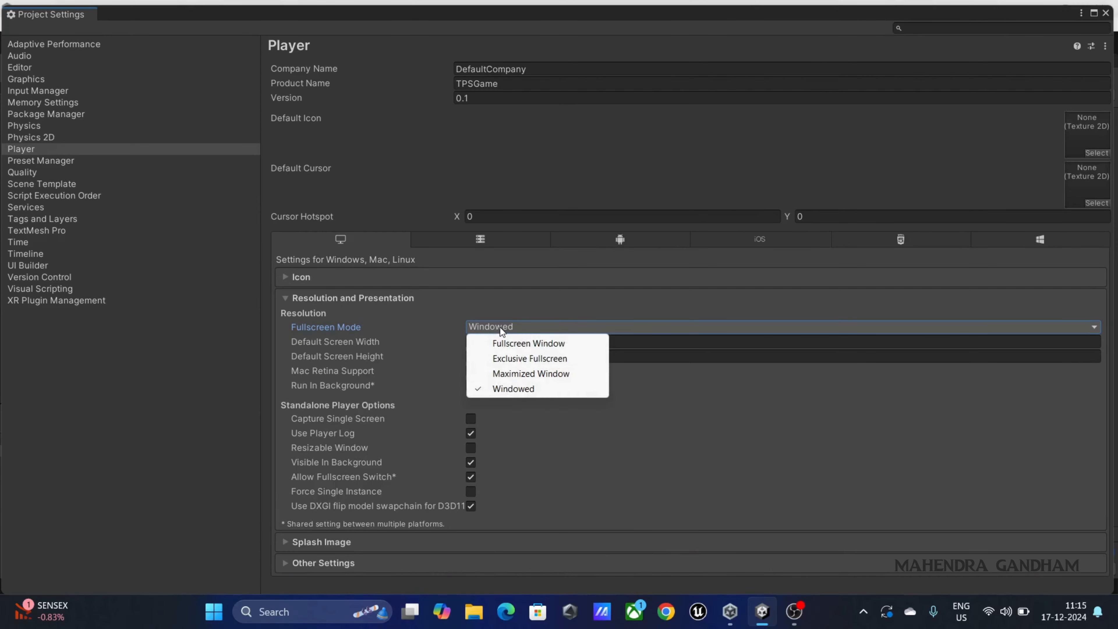
left_click(531, 345)
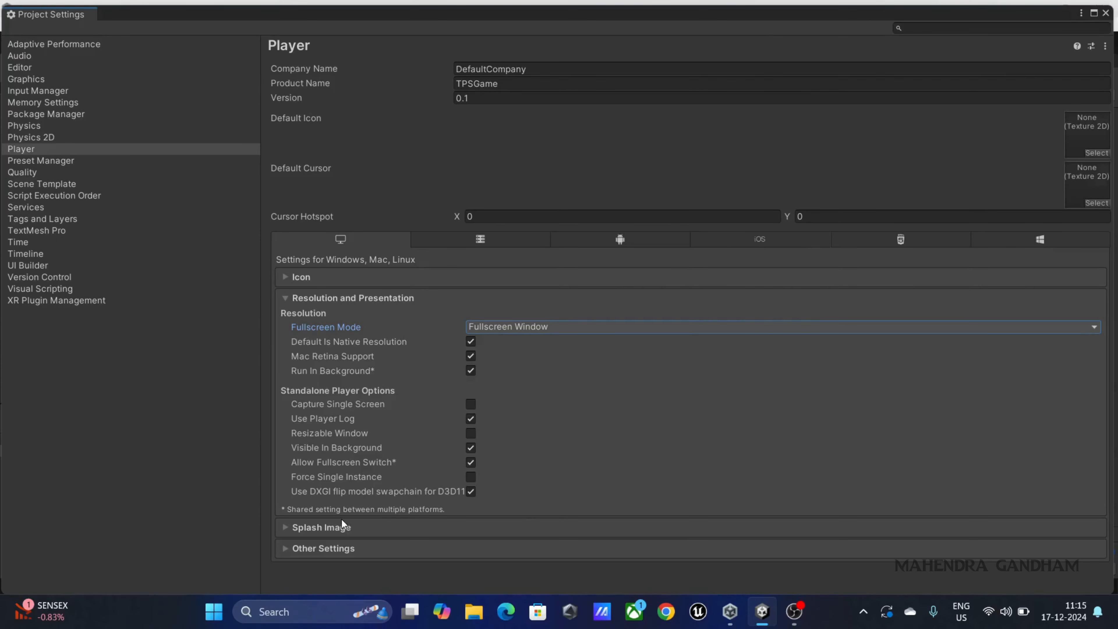
Examine the Splash Image settings and preview the splash screen.
left_click(333, 525)
scroll(333, 523, "down", 3)
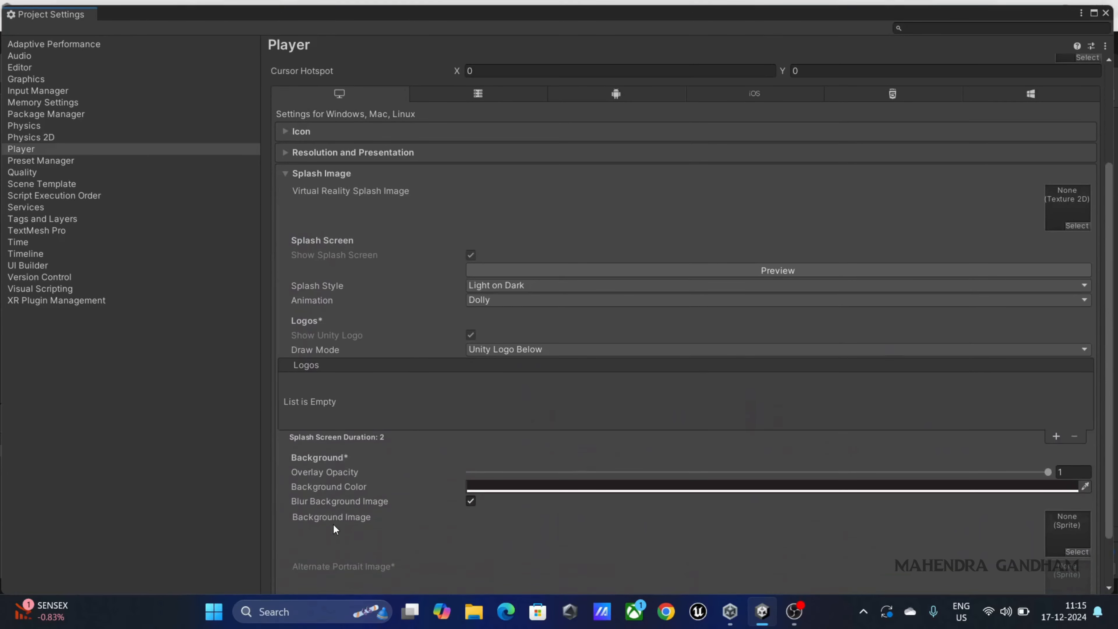
scroll(333, 526, "down", 2)
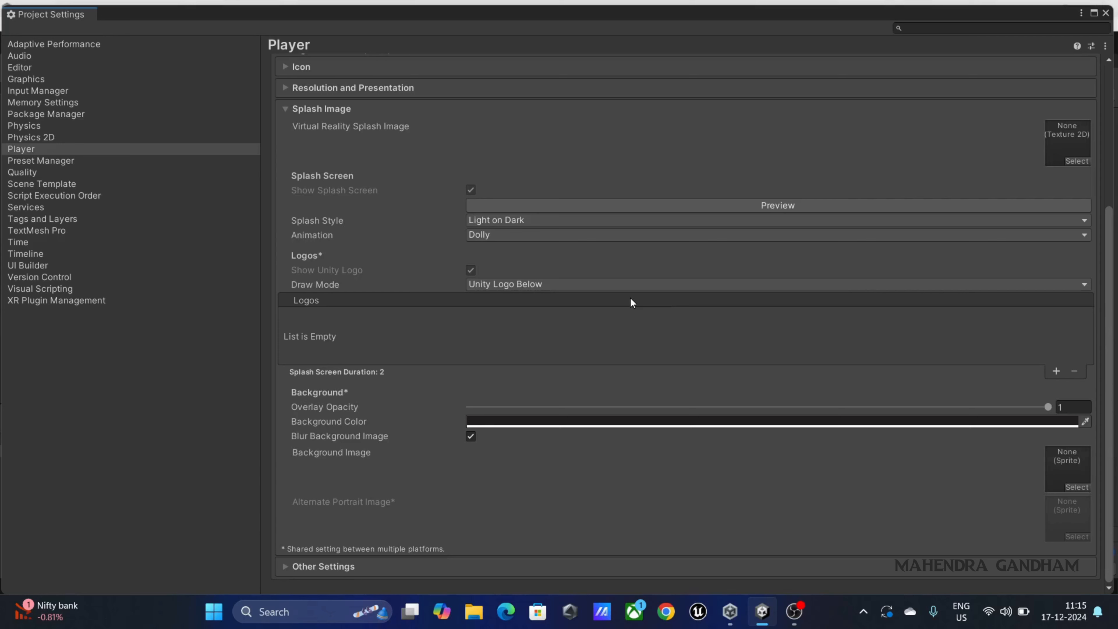
left_click(746, 204)
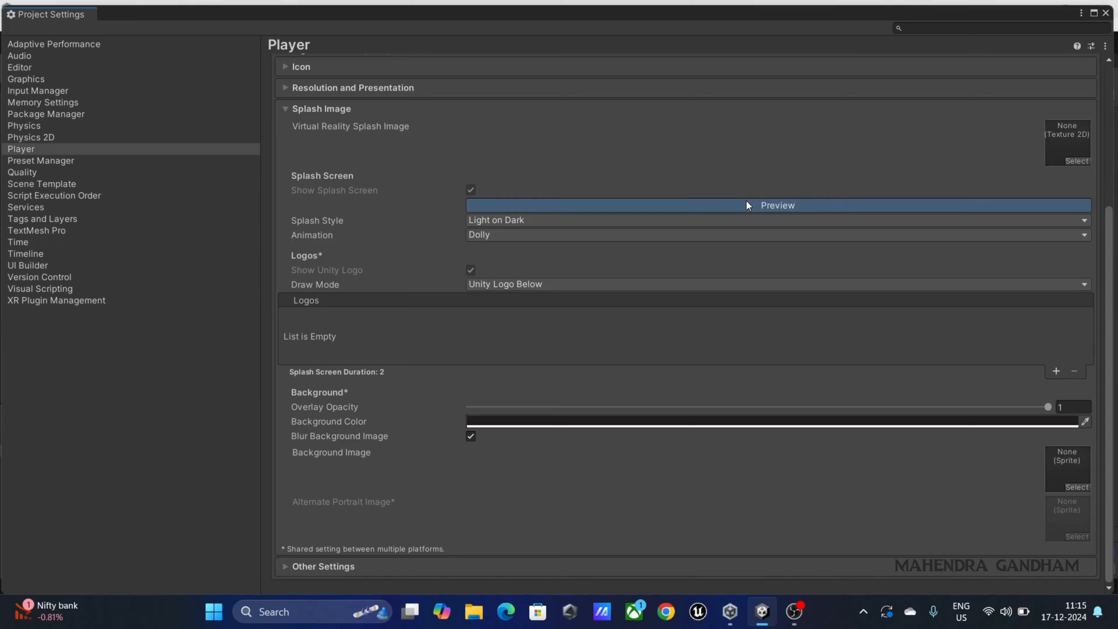
Narrow and reposition the Project Settings window to uncover the Game view, and preview the splash screen again.
left_click(1093, 13)
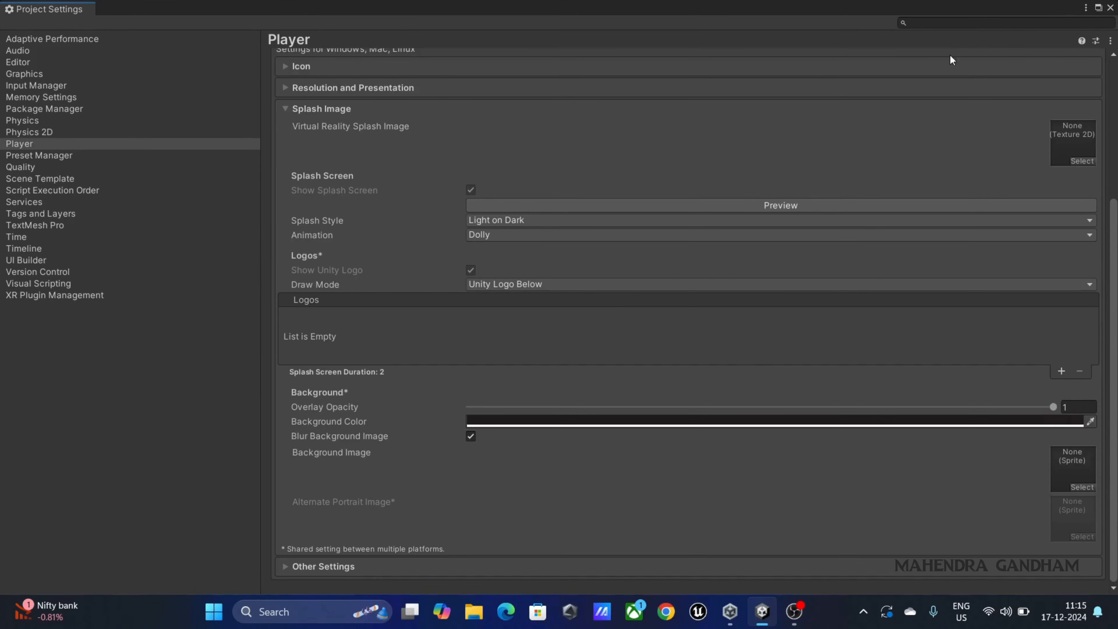
left_click(1098, 8)
left_click_drag(1112, 54, 465, 54)
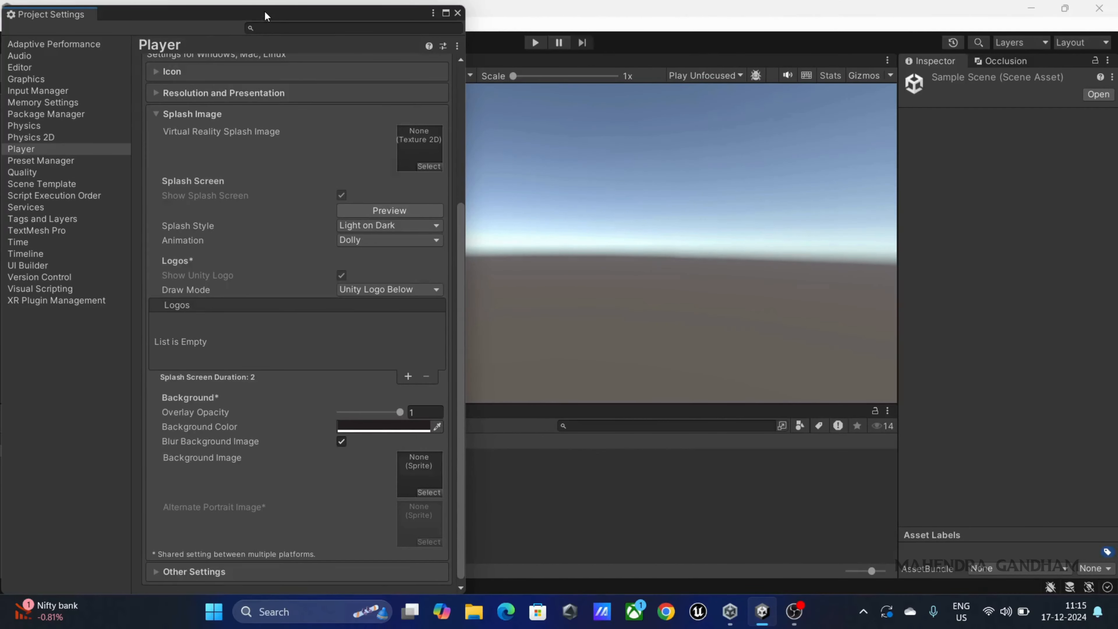
left_click_drag(265, 15, 831, 254)
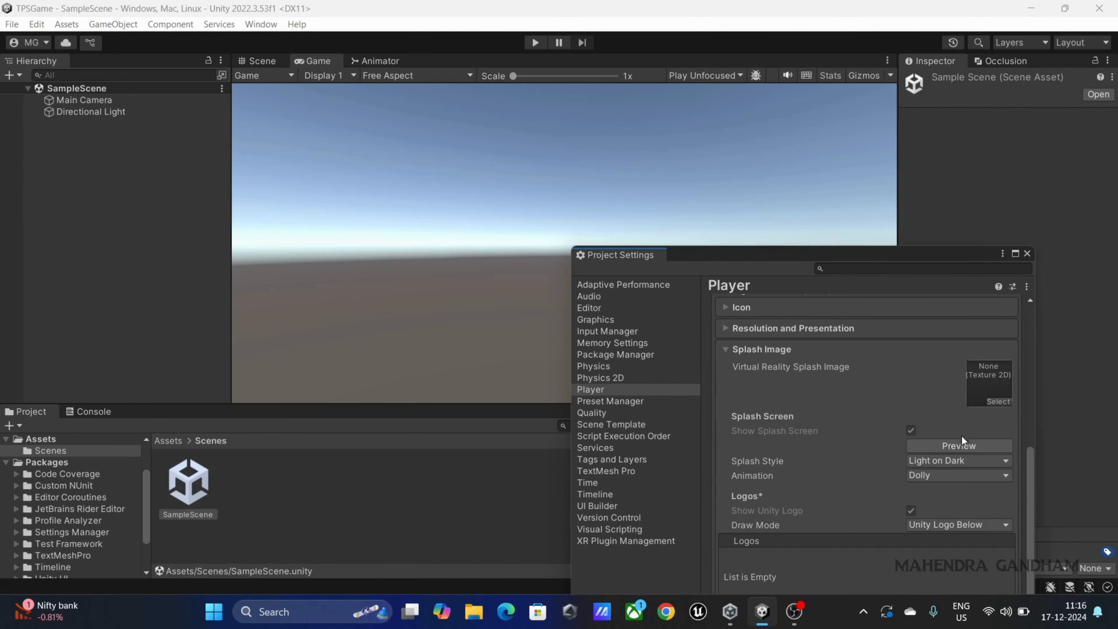
left_click(951, 446)
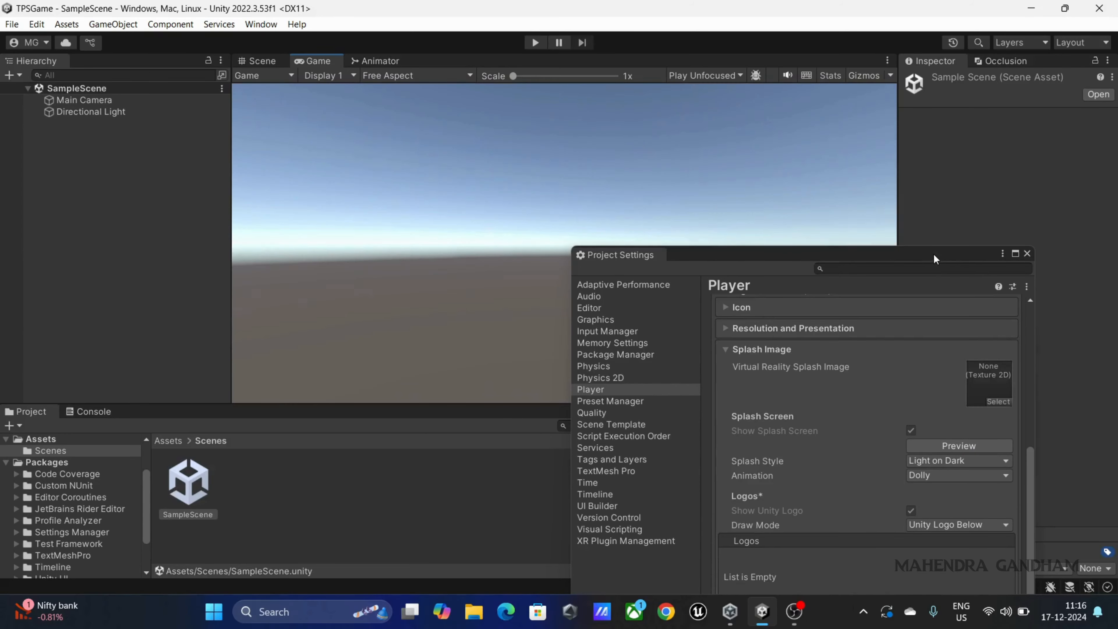
left_click_drag(932, 253, 704, 50)
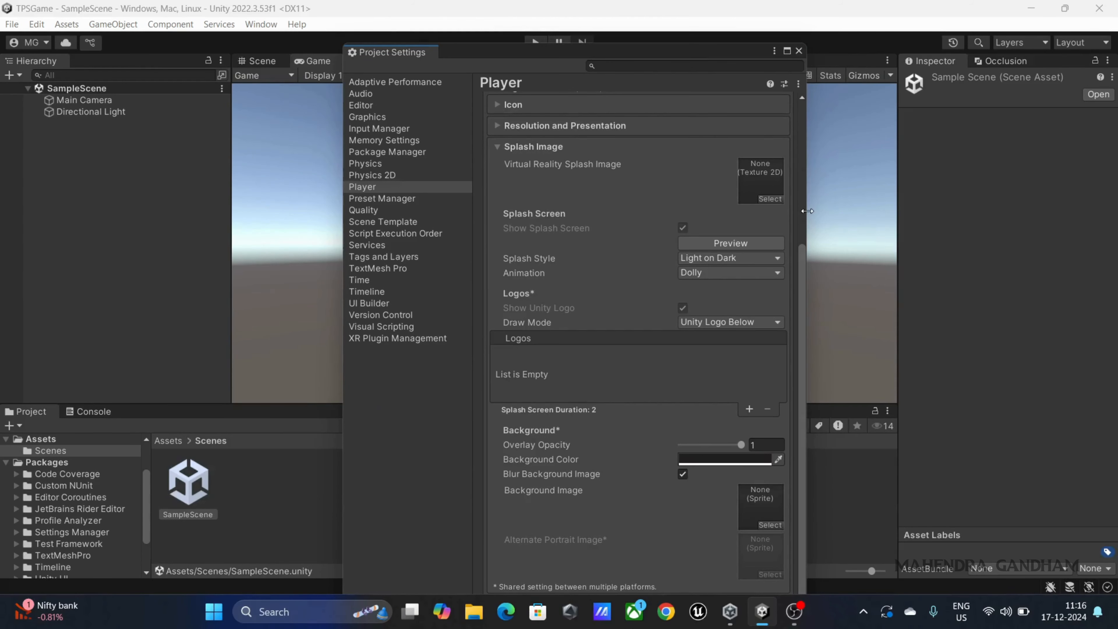
Widen the Project Settings window, move it higher on the screen, and collapse the Splash Image section.
left_click_drag(807, 211, 1046, 207)
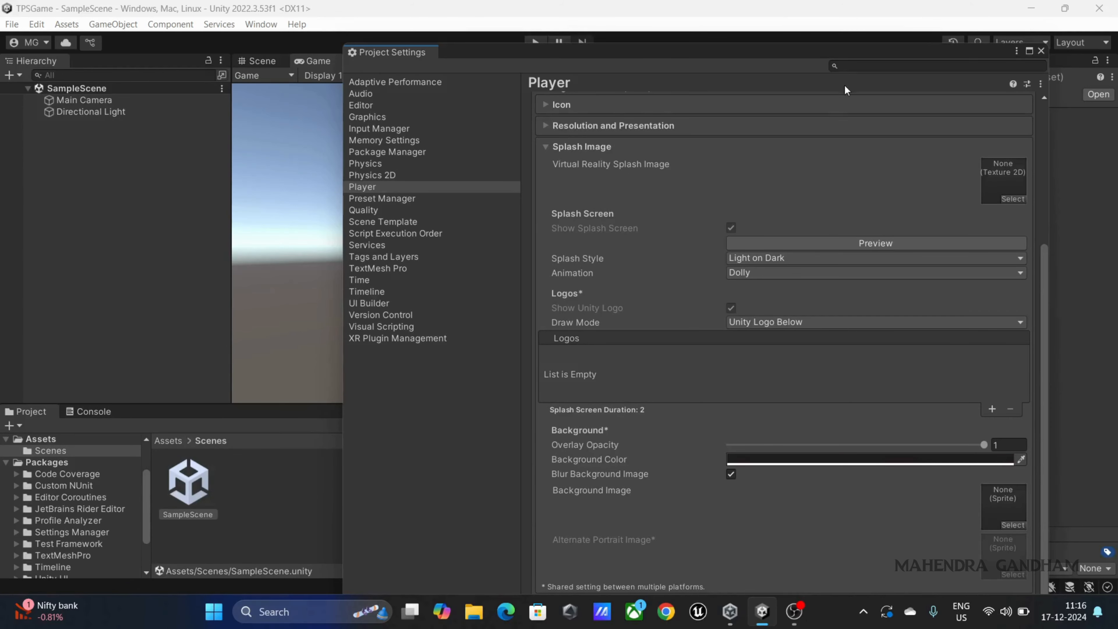
left_click_drag(821, 48, 767, 21)
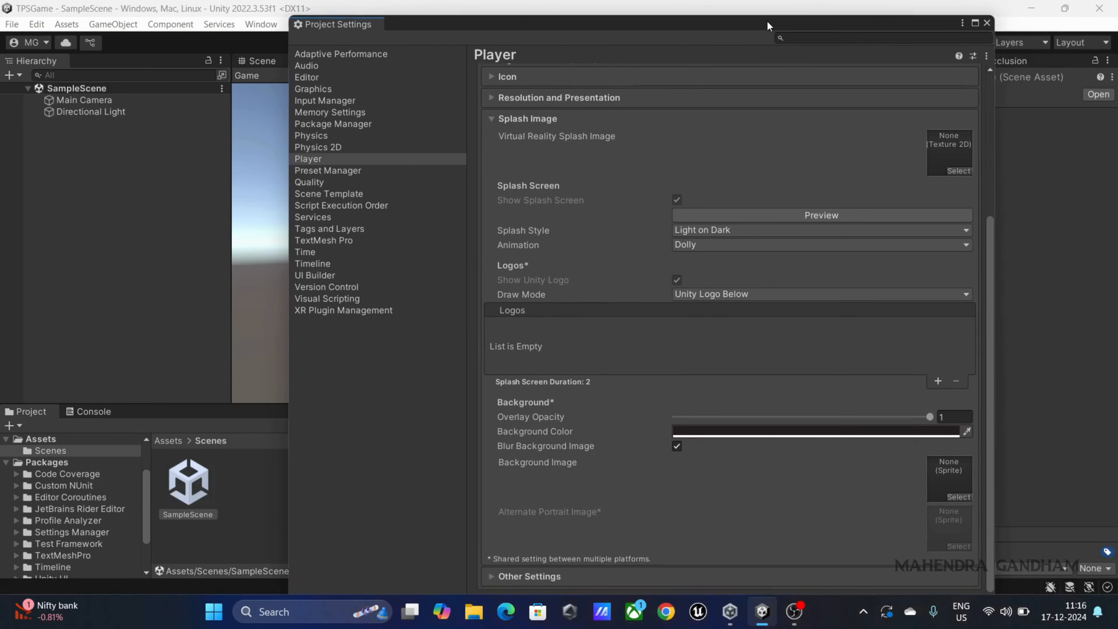
left_click(490, 117)
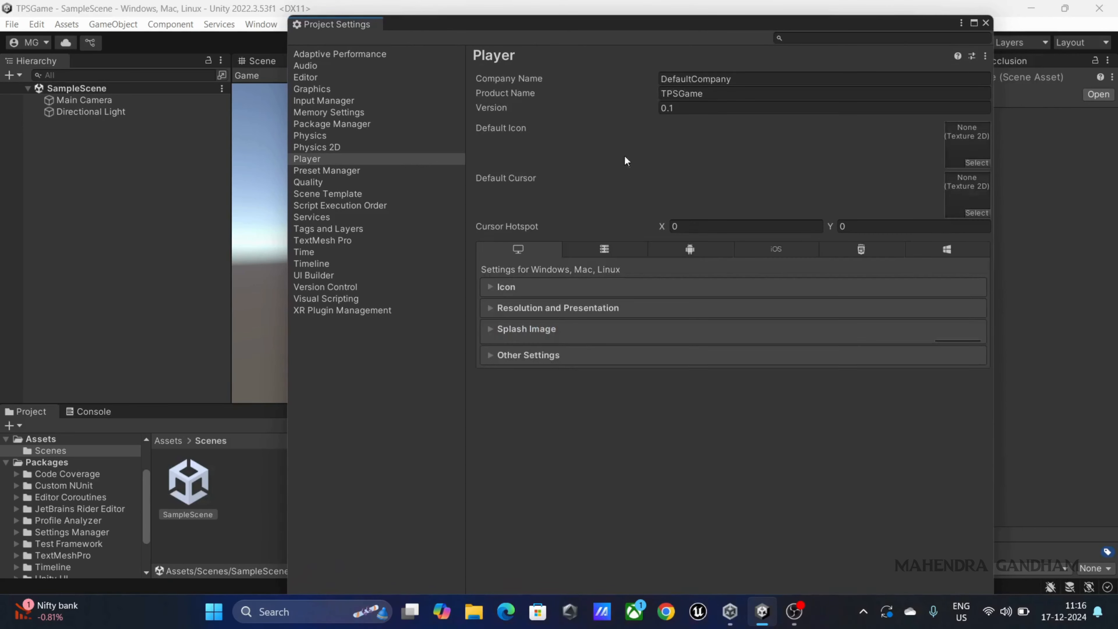
Examine the Rendering options under Other Settings in the Player settings, and close Project Settings.
left_click(491, 351)
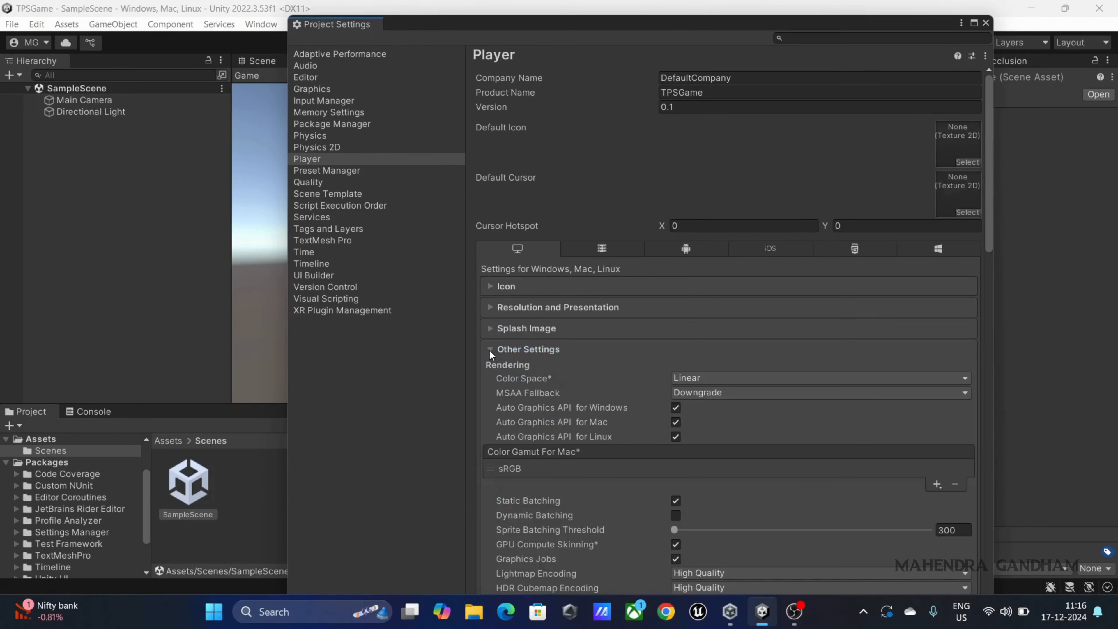
scroll(642, 405, "down", 3)
scroll(642, 405, "down", 1)
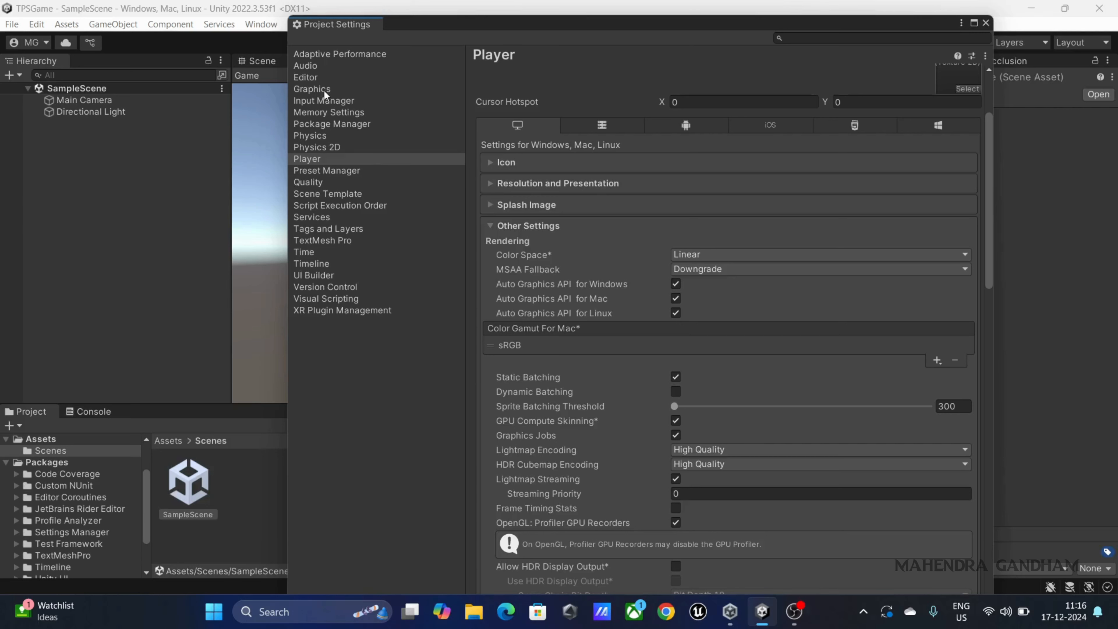
left_click(987, 24)
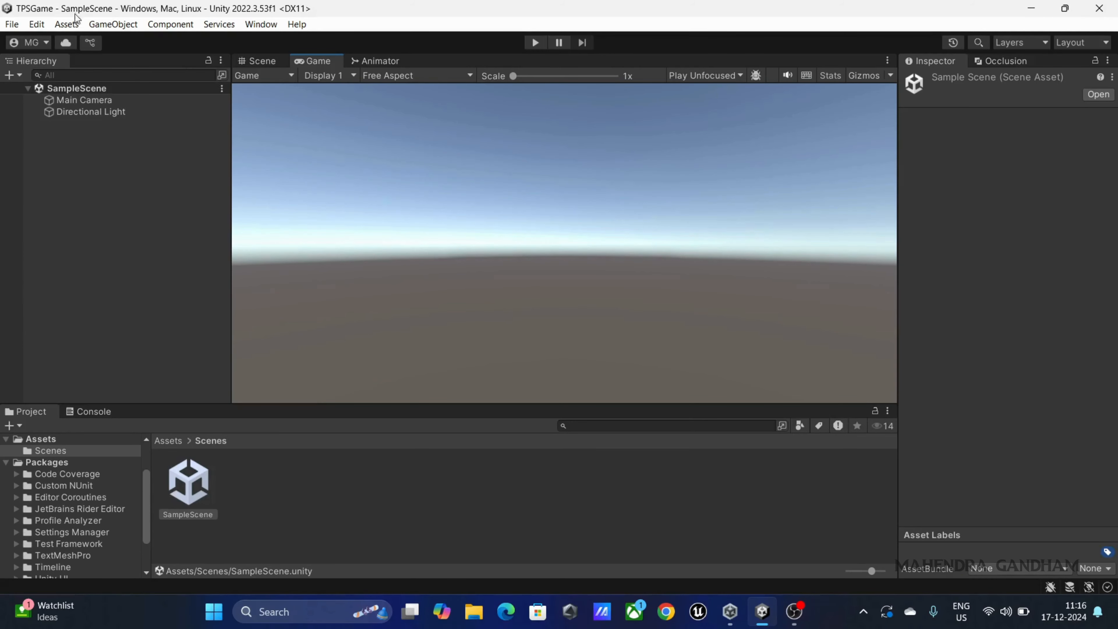
left_click(126, 25)
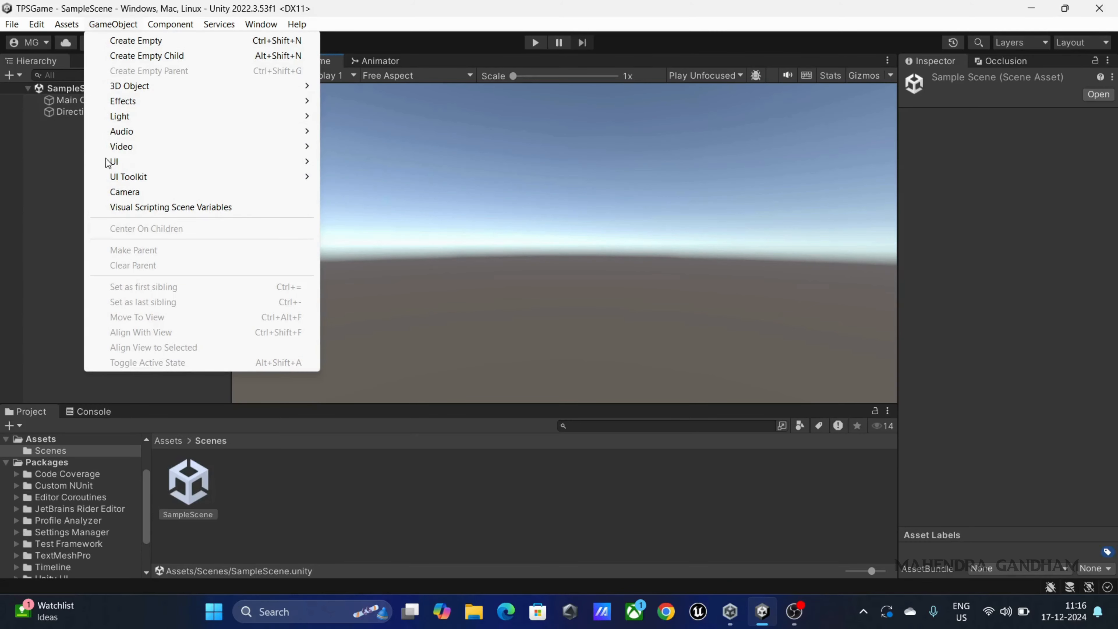
mouse_move(176, 27)
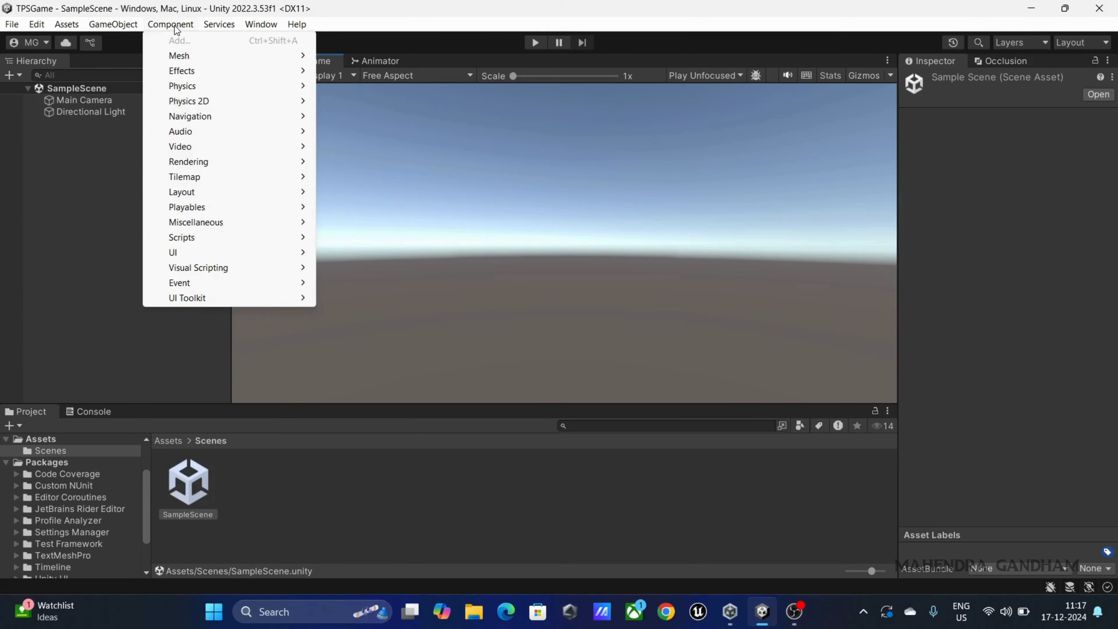
mouse_move(247, 26)
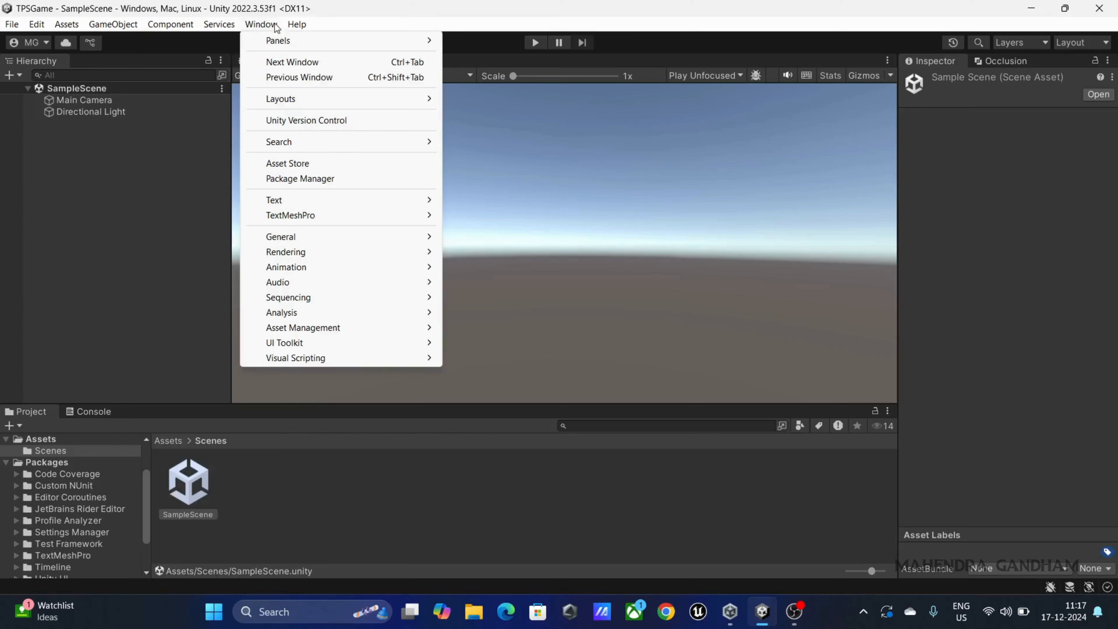
left_click(109, 193)
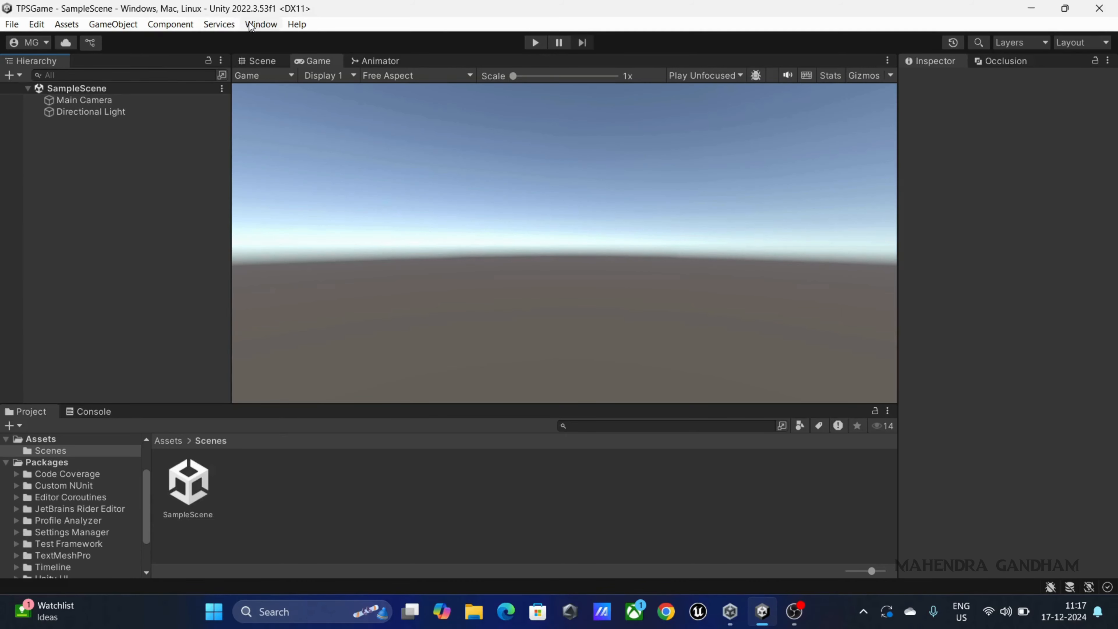
left_click(260, 24)
mouse_move(304, 270)
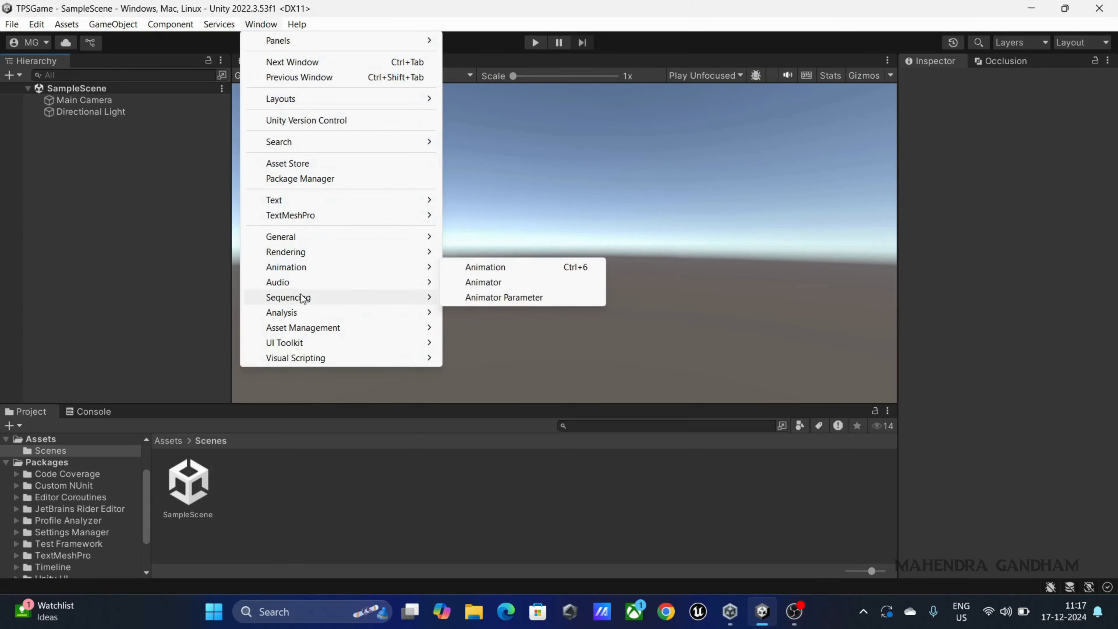
mouse_move(295, 300)
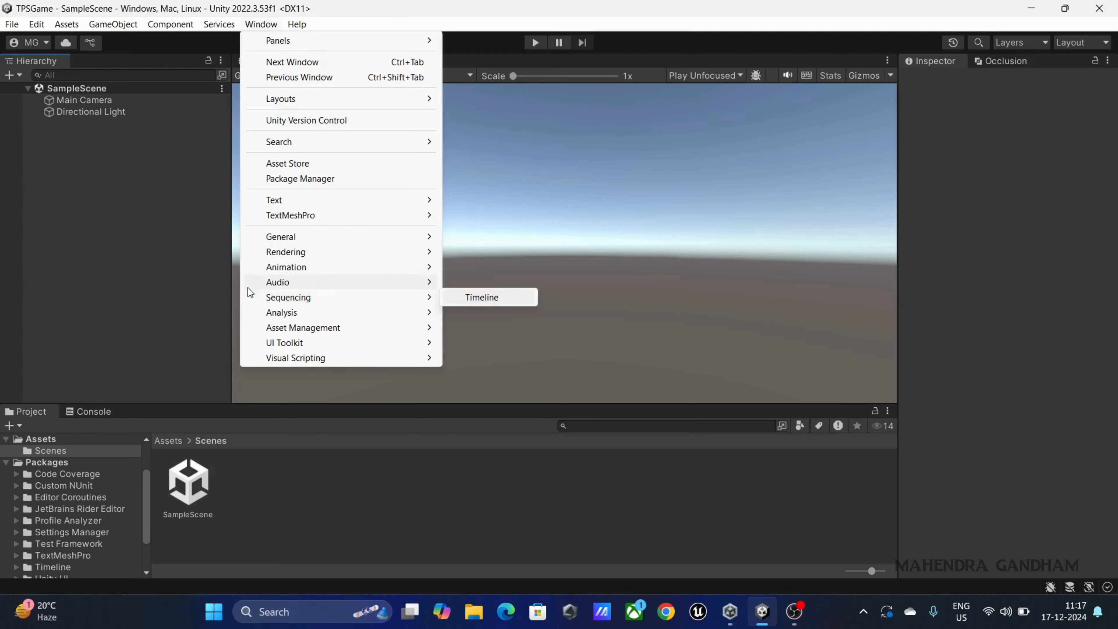
left_click(195, 226)
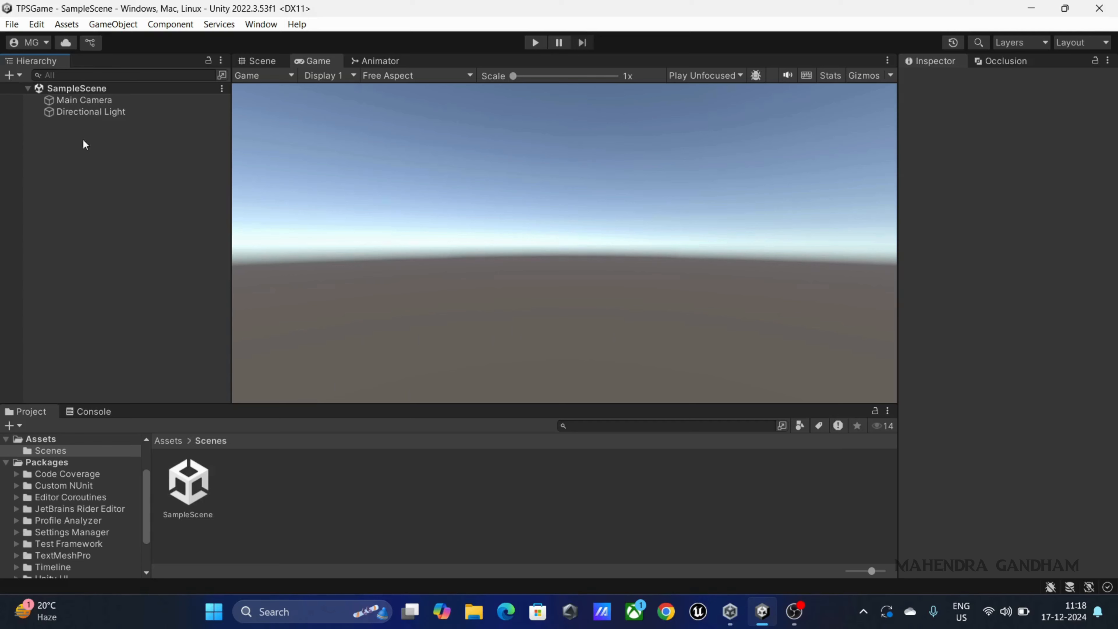
Collapse and re-expand SampleScene in the Hierarchy, and inspect the Directional Light and Main Camera components.
left_click(27, 88)
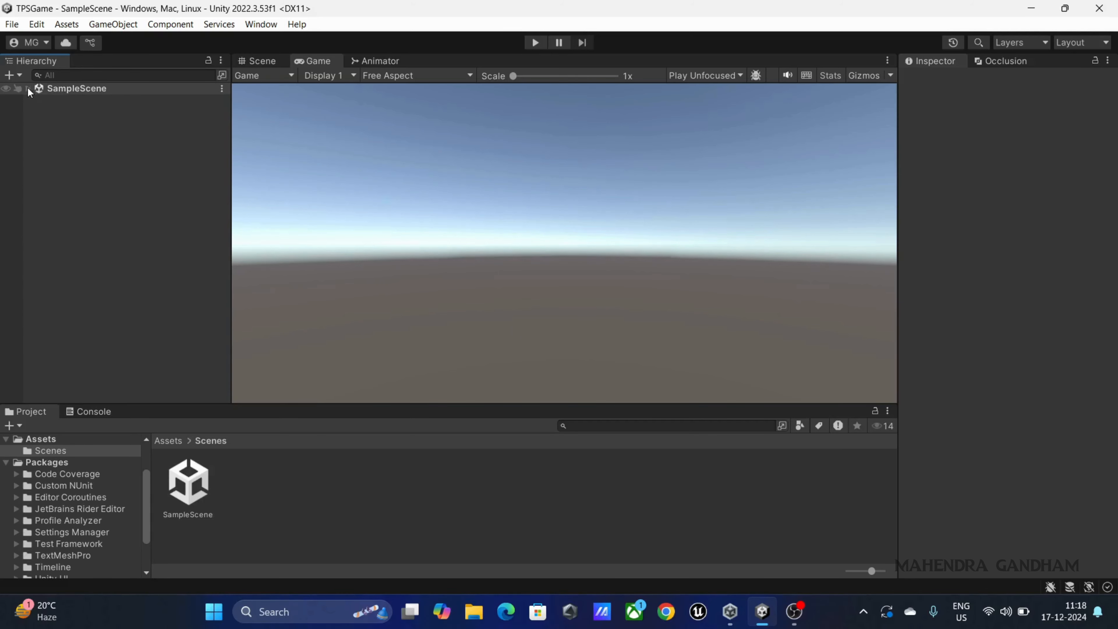
left_click(28, 88)
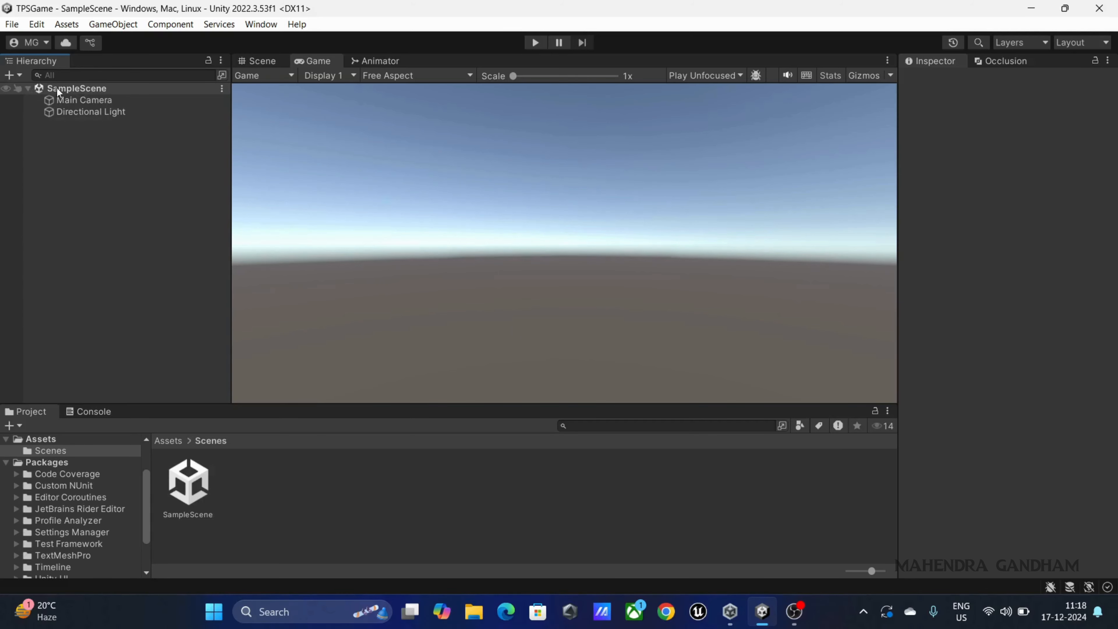
left_click(84, 104)
left_click(116, 110)
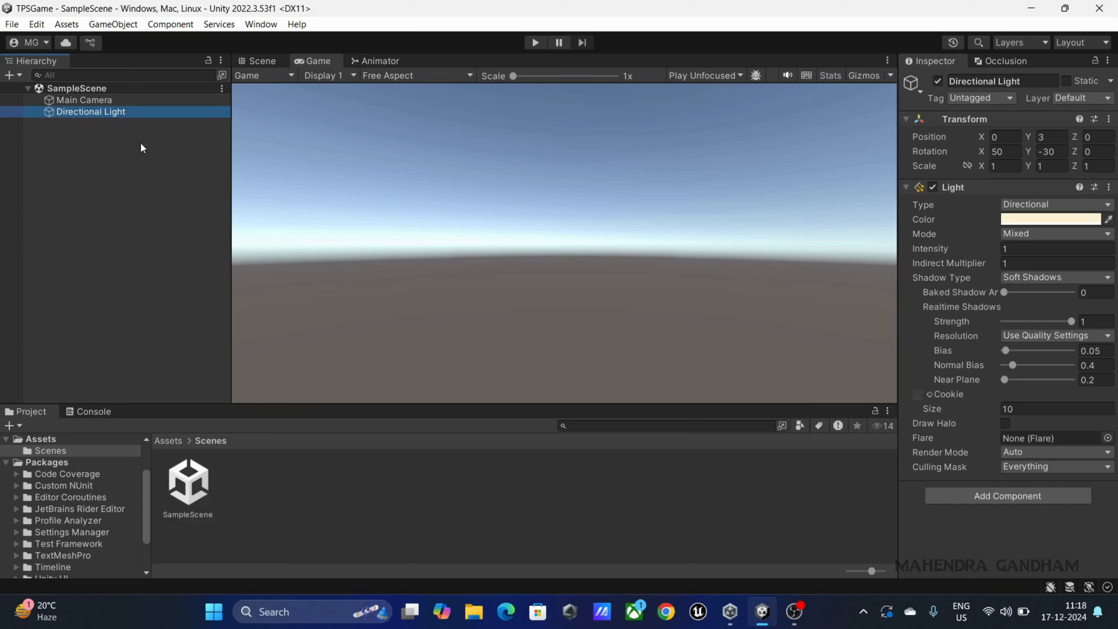
left_click(110, 103)
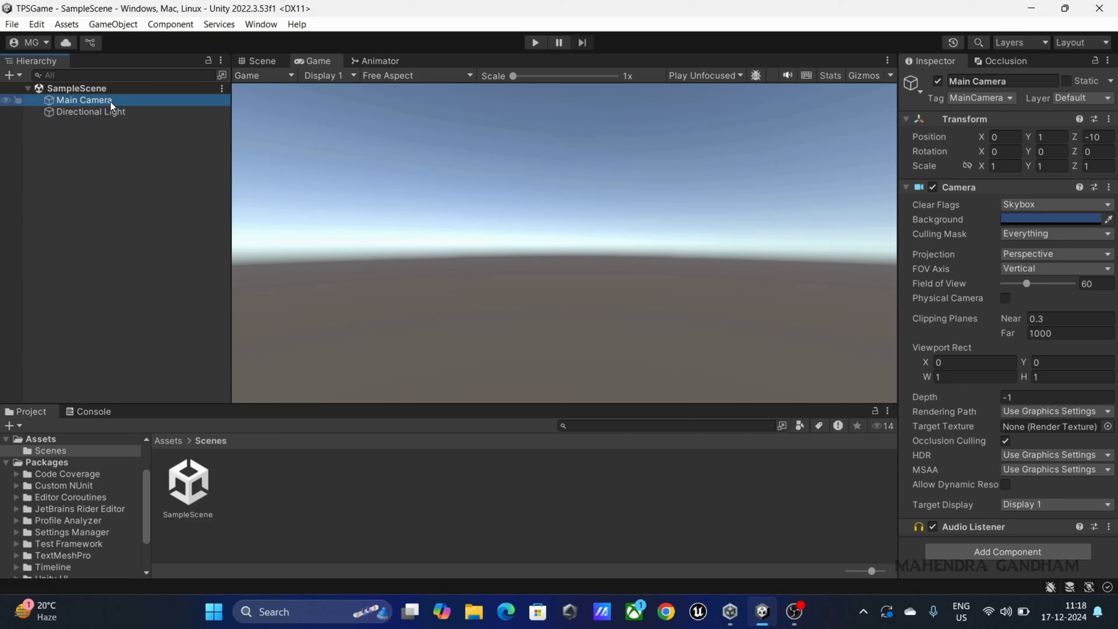
left_click(93, 128)
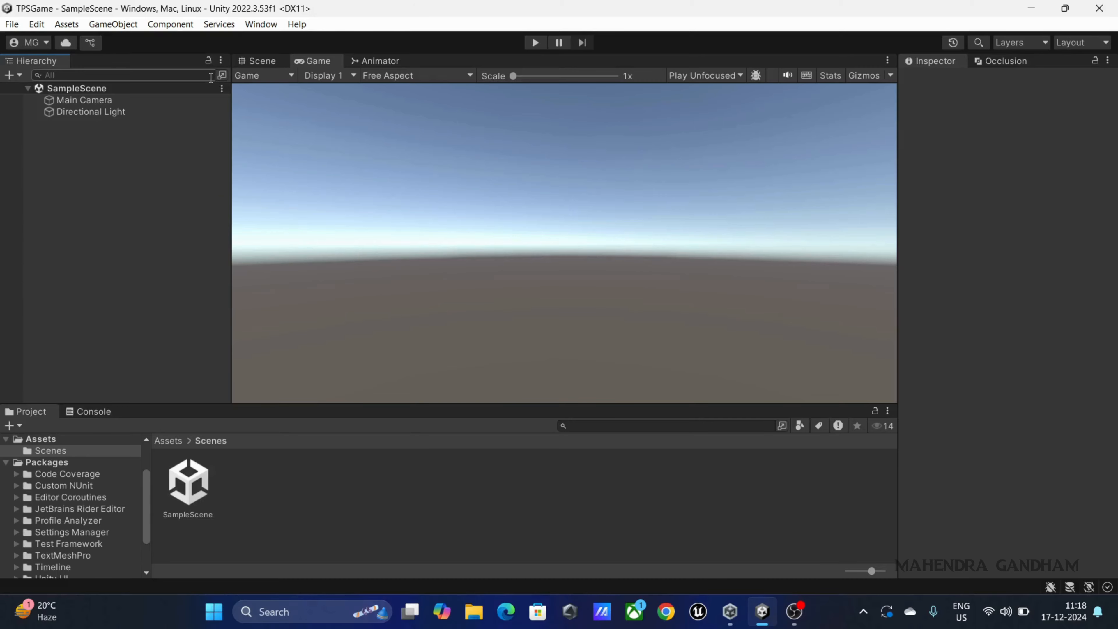
Show the Scene view and look around the scene from different angles, trying the View Tool.
left_click(258, 61)
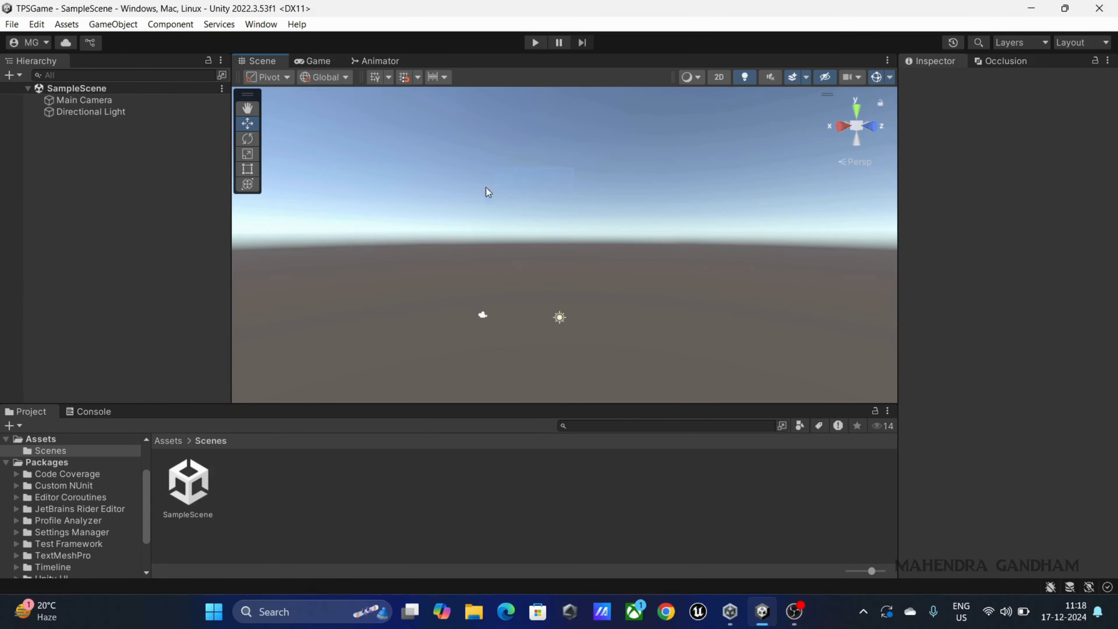
right_click_drag(544, 187, 669, 273)
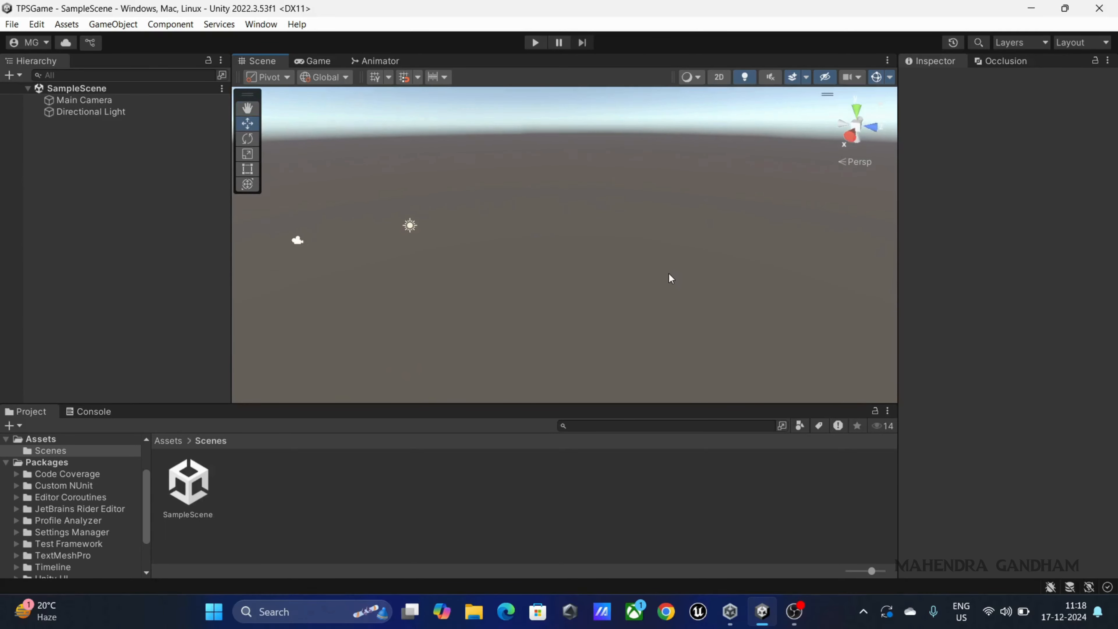
scroll(668, 274, "down", 3)
left_click(246, 109)
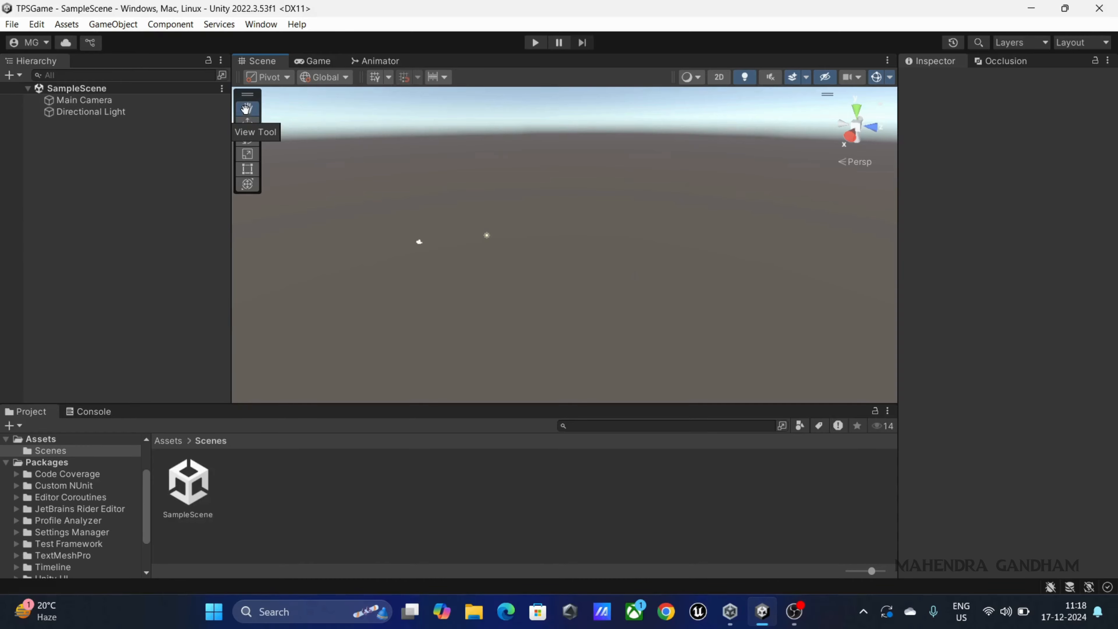
right_click_drag(666, 140, 726, 160)
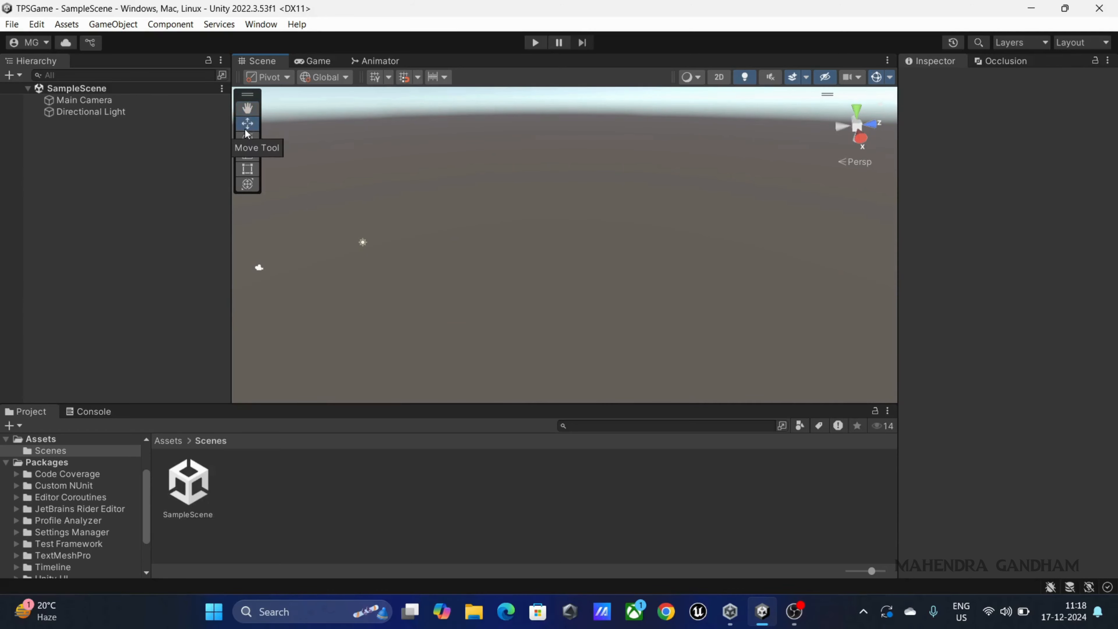
Raise the Main Camera with the Move Tool to a Y position of about 7.25.
left_click(81, 101)
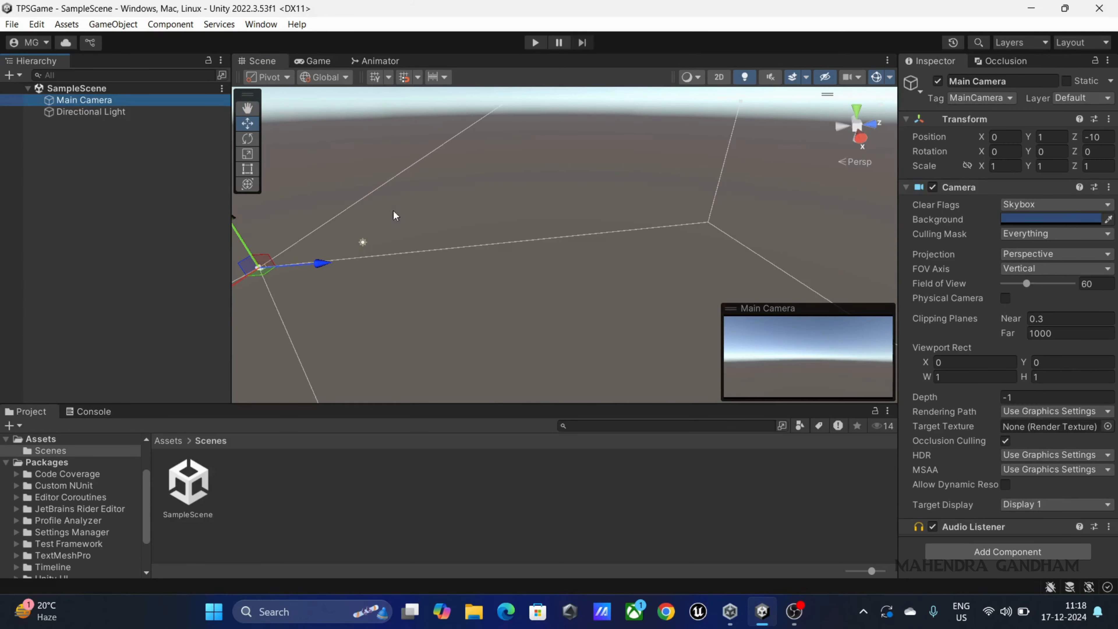
right_click_drag(343, 218, 223, 186)
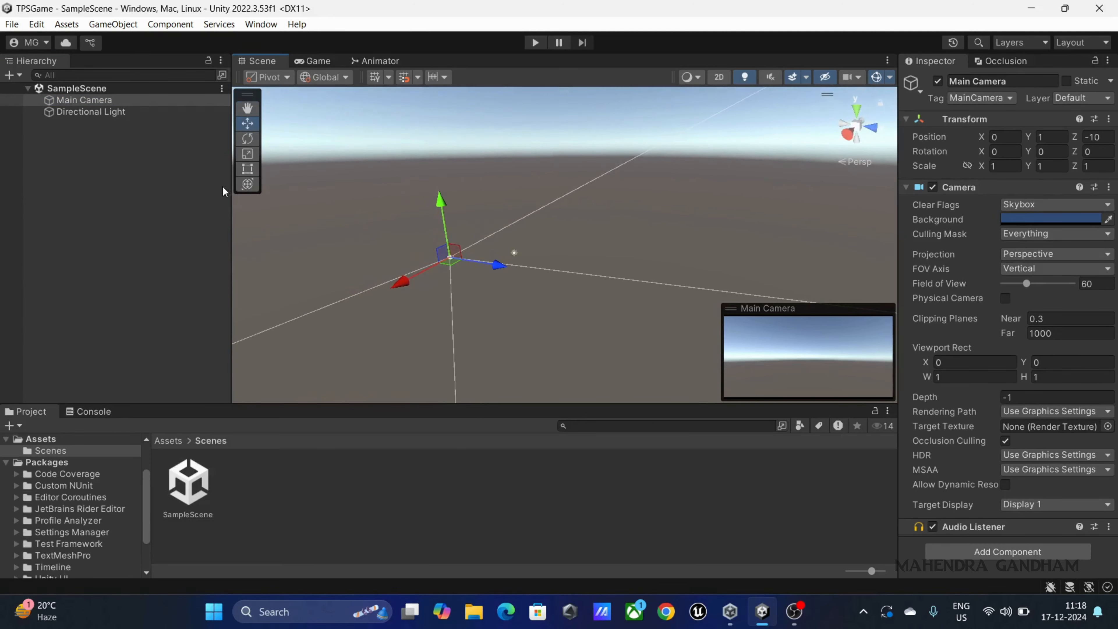
left_click_drag(440, 194, 421, 148)
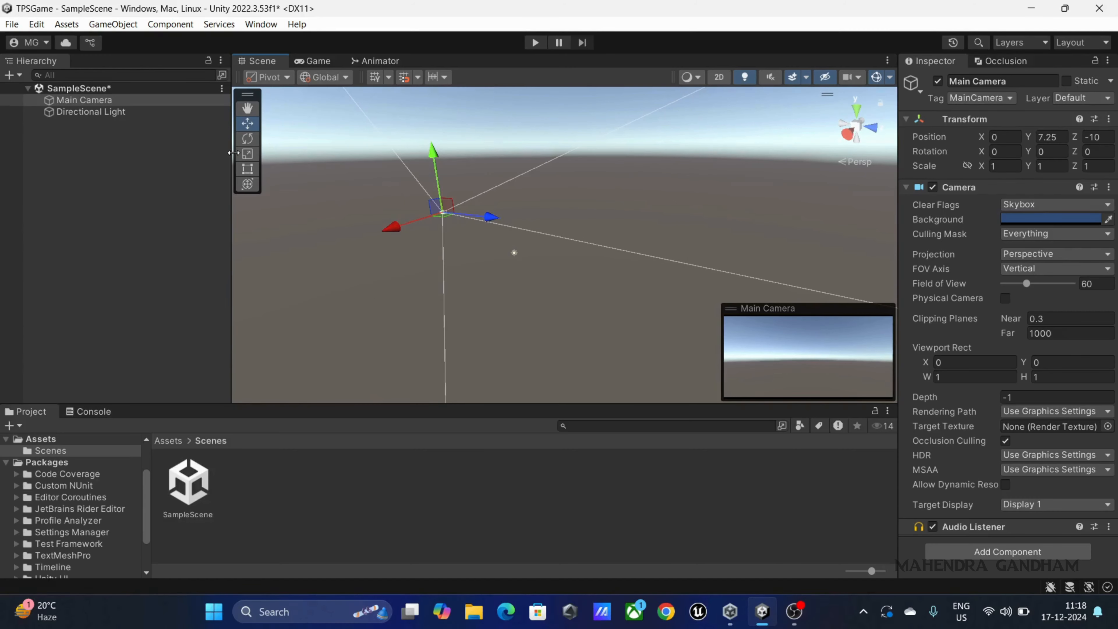
Rotate the Main Camera to about -47.62 degrees around Y and stretch its Y scale to about 1.8872.
left_click(248, 138)
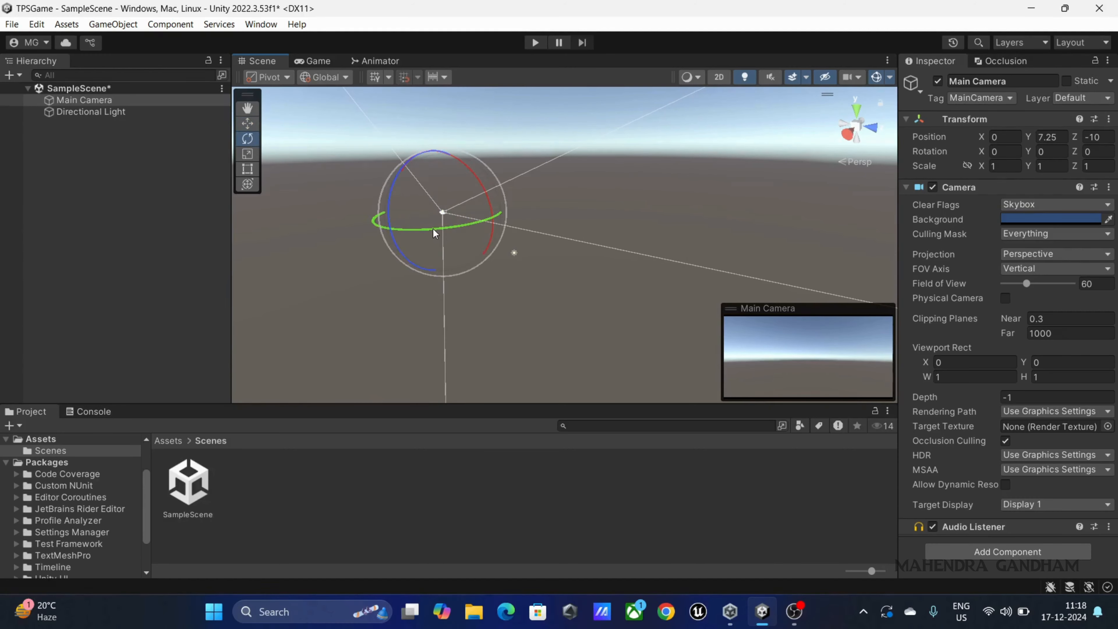
left_click_drag(433, 230, 354, 164)
left_click(247, 154)
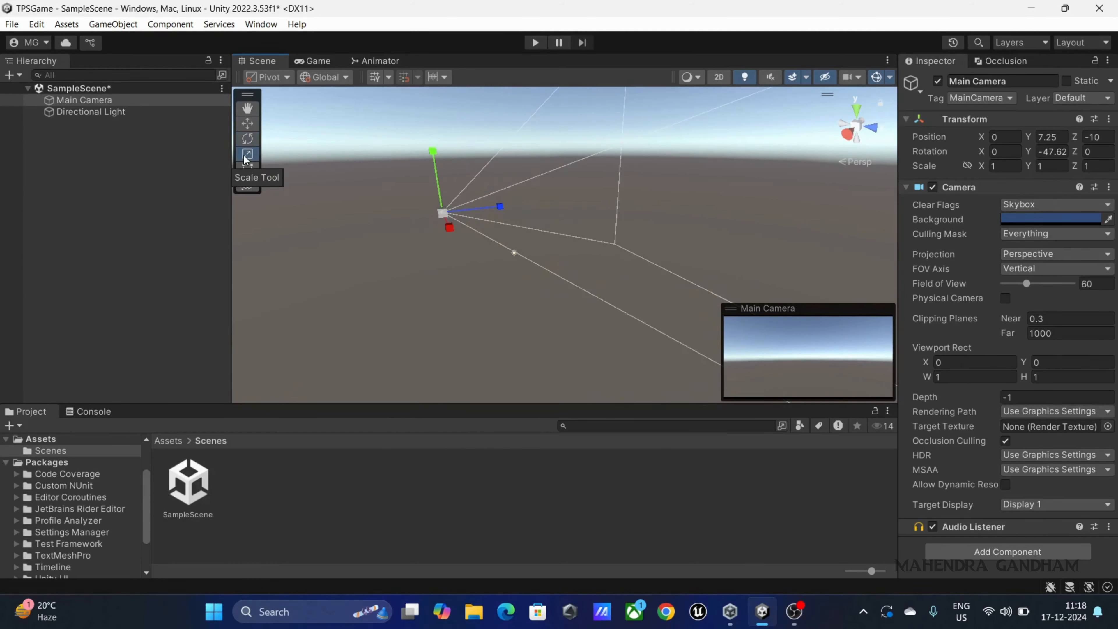
left_click_drag(433, 152, 407, 105)
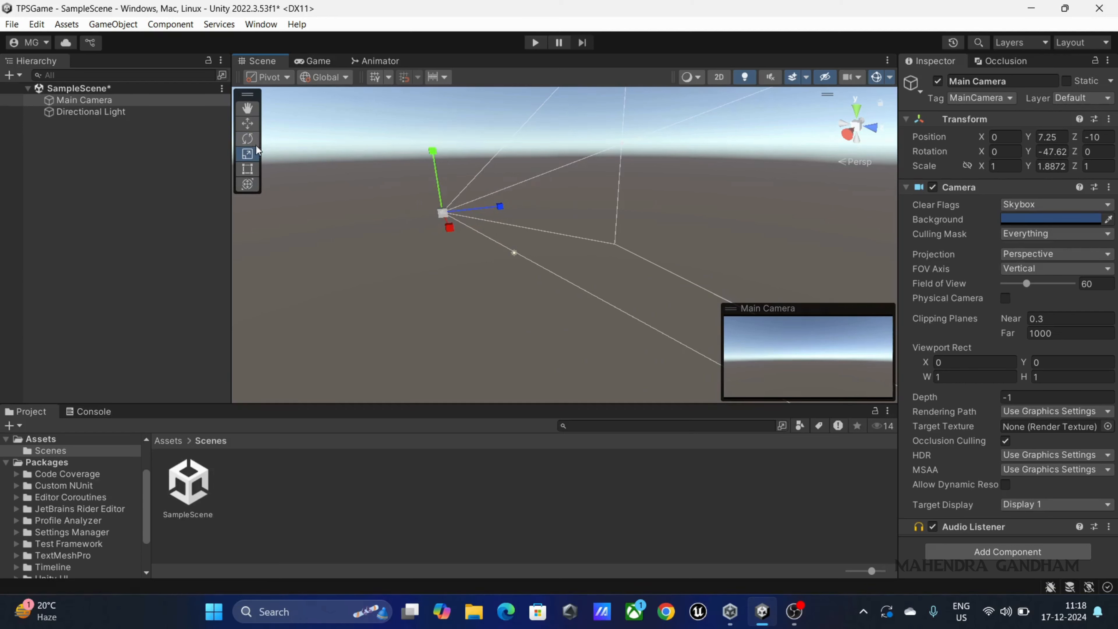
Compare the Main Camera's handles with the Rect and Transform tools, and return to the Rotate tool.
left_click(248, 168)
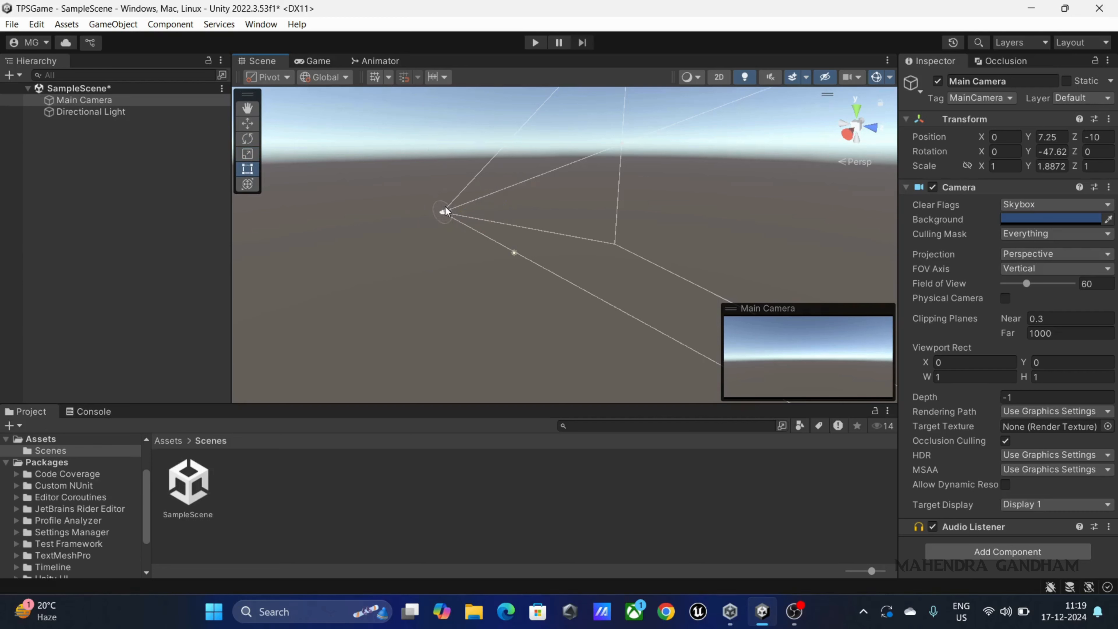
left_click(248, 184)
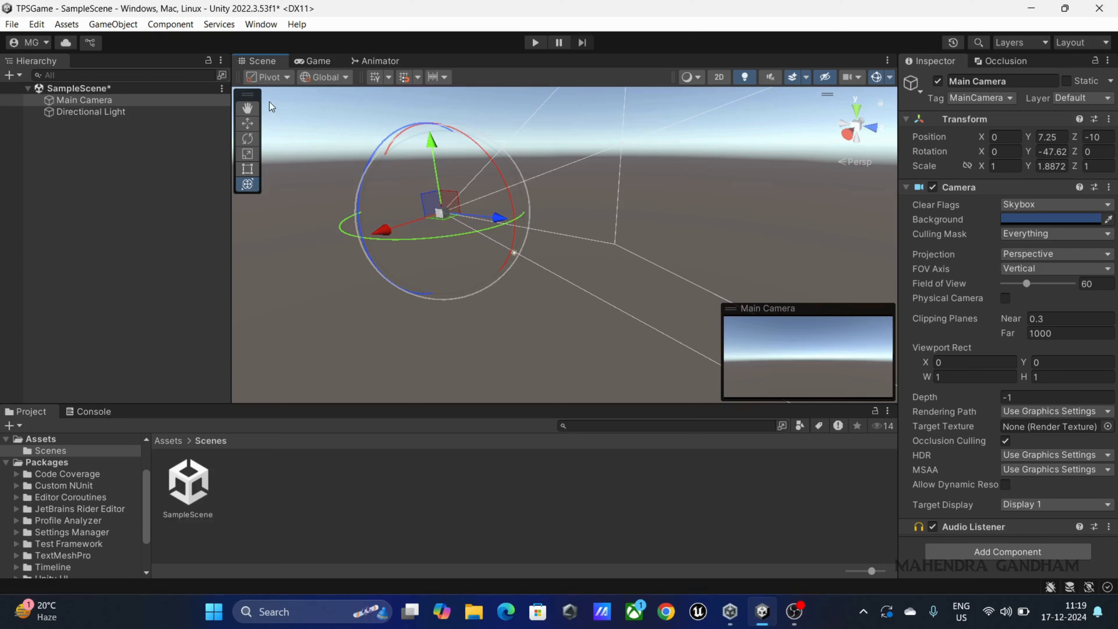
left_click(248, 139)
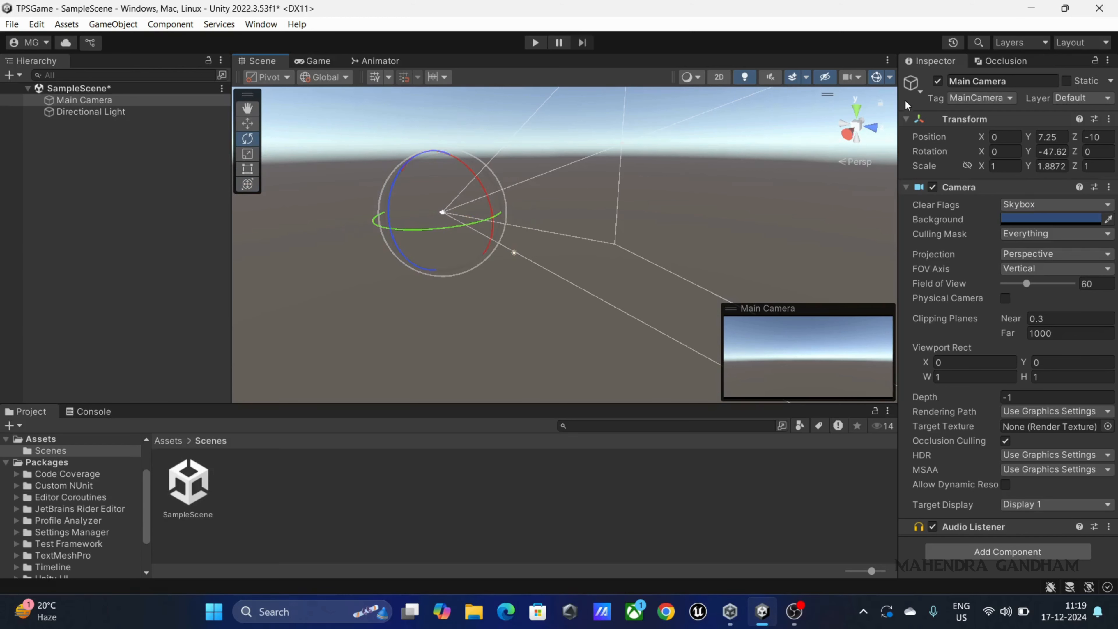
View the scene from the Top, Right and Front orientations, and return to the Game view.
left_click(855, 109)
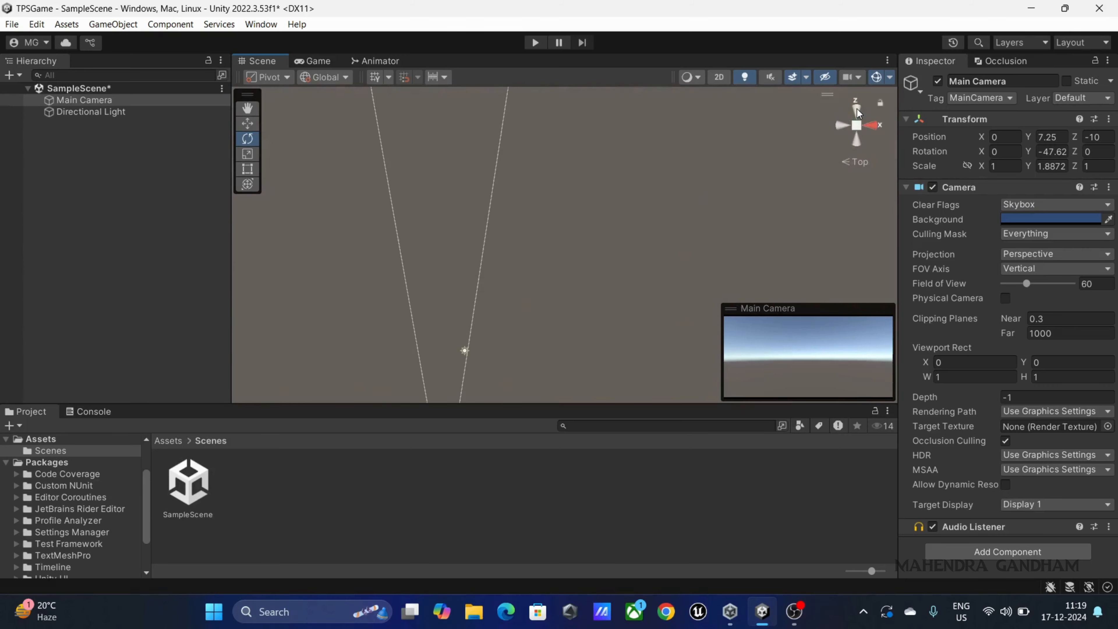
left_click(873, 126)
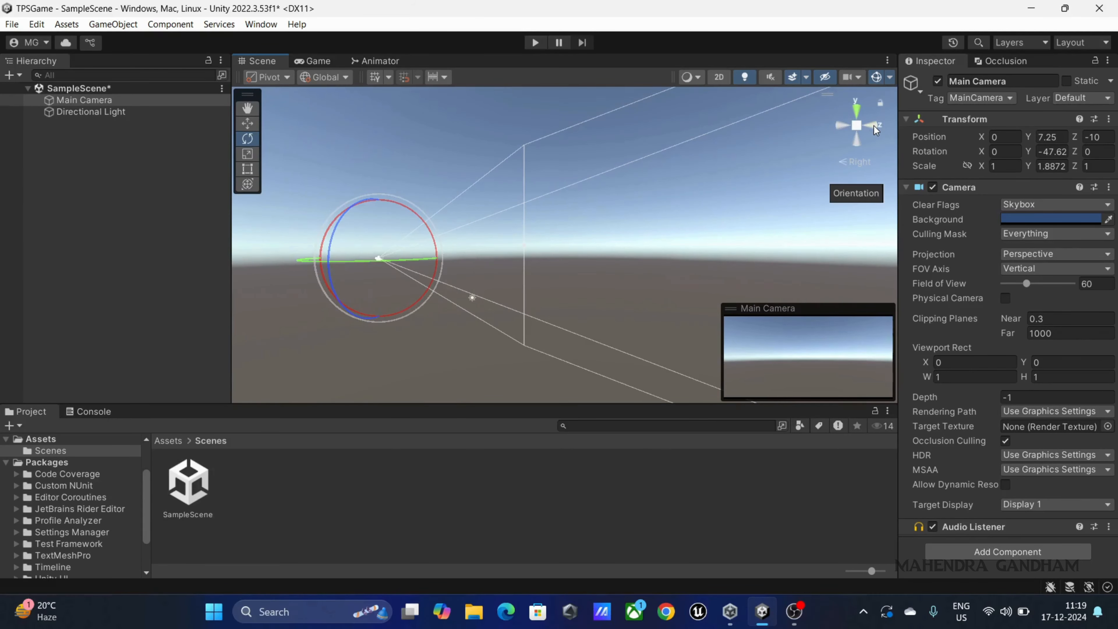
left_click(873, 126)
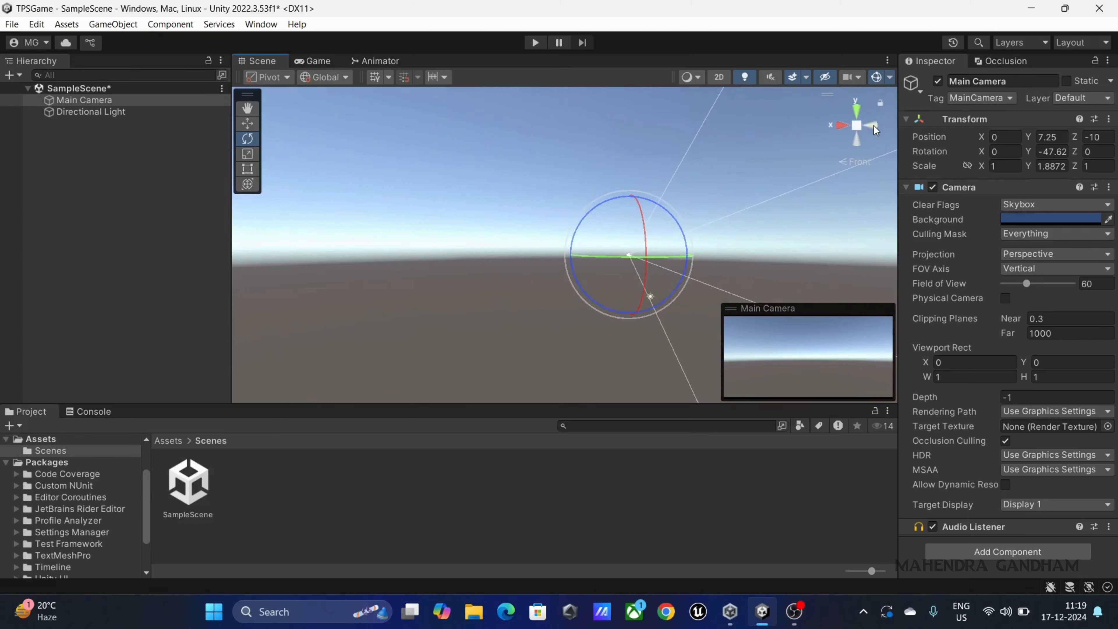
left_click(321, 60)
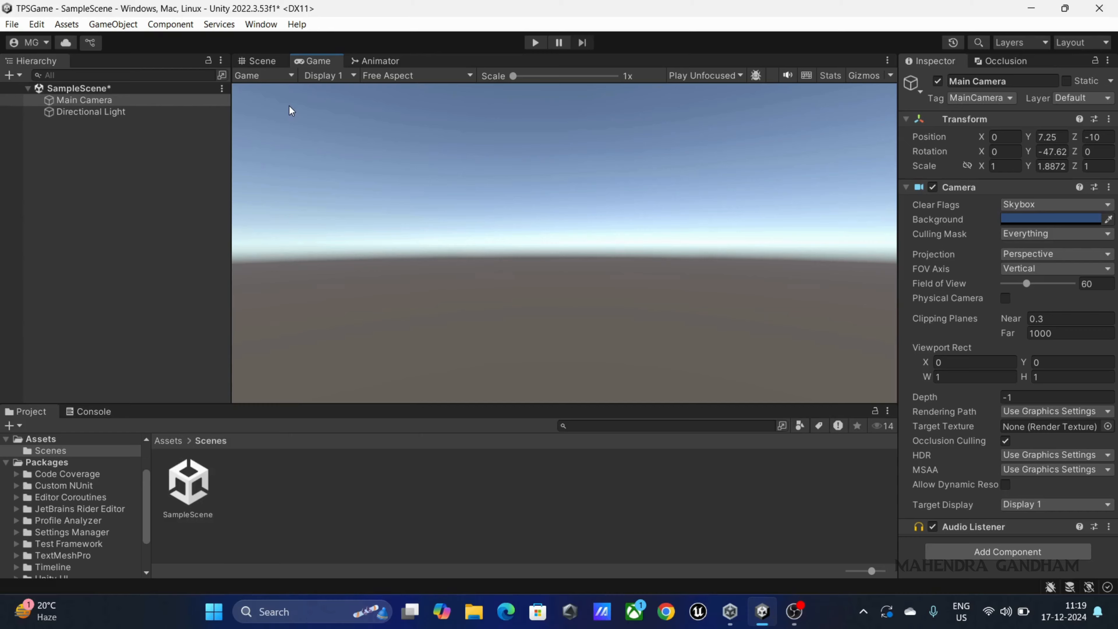
Try running the scene in Play mode from the Game view, and open the Animator view.
left_click(538, 42)
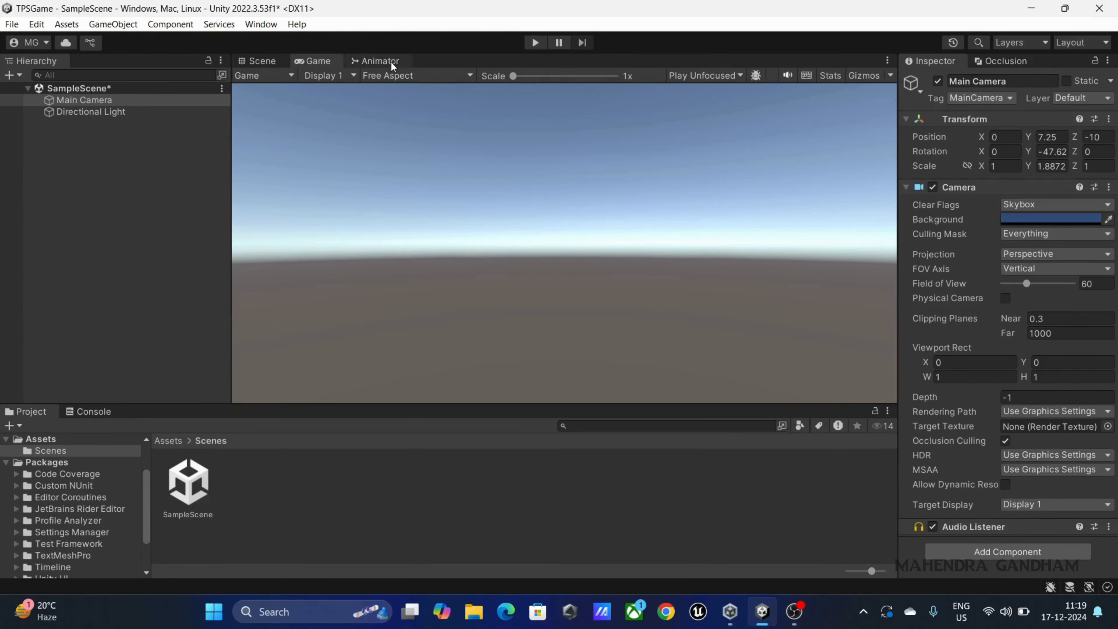
left_click(386, 61)
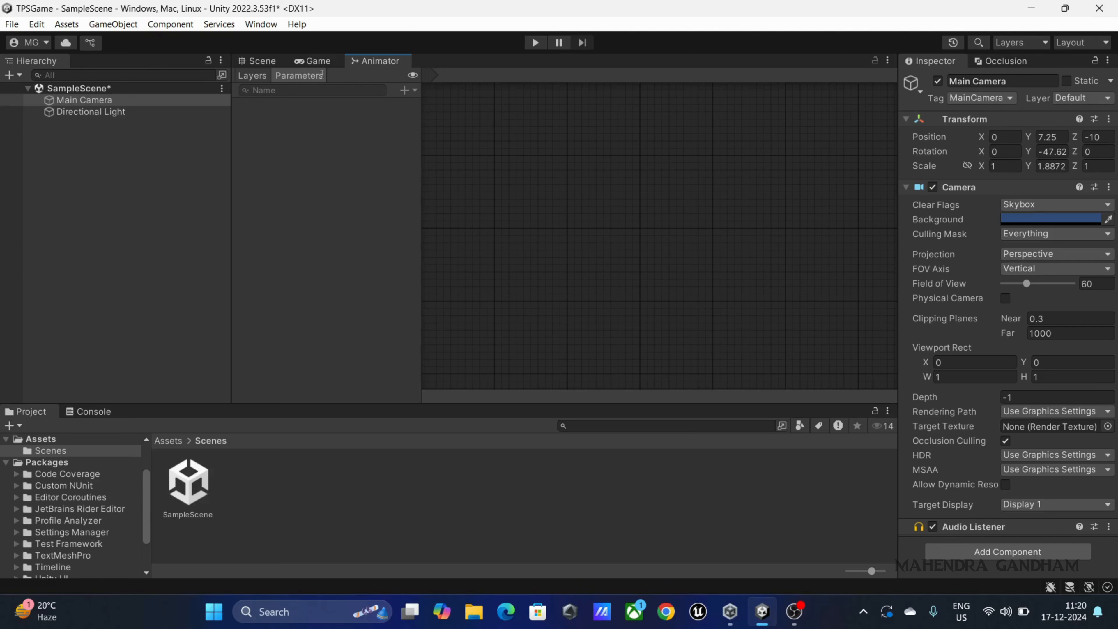
Inspect the Main Camera's components, including its Audio Listener, and view the Directional Light's properties.
left_click(100, 102)
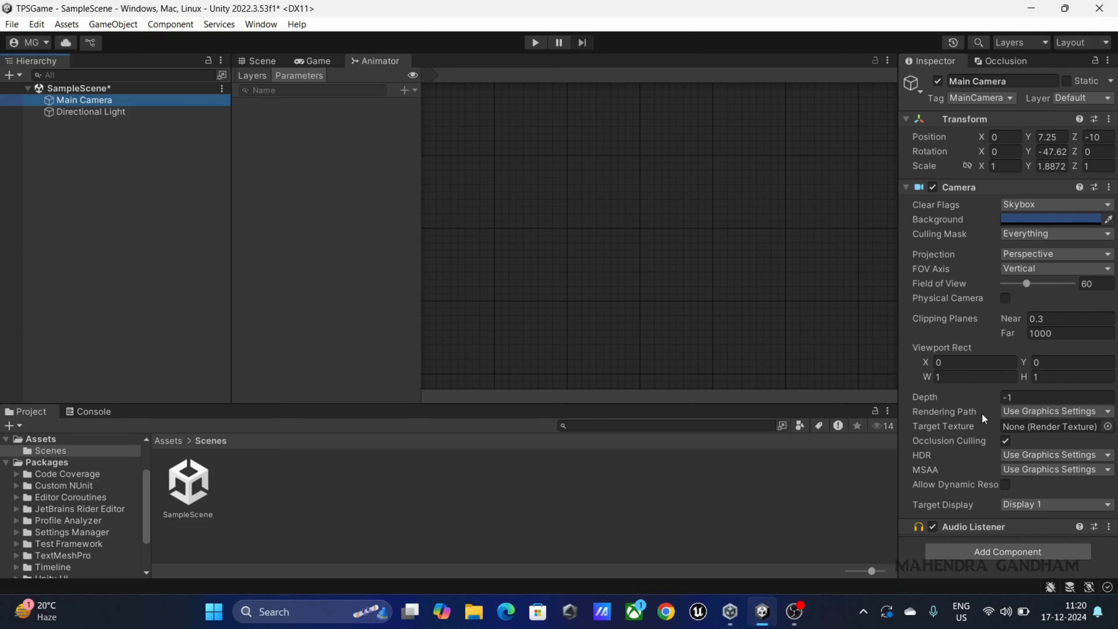
left_click(909, 527)
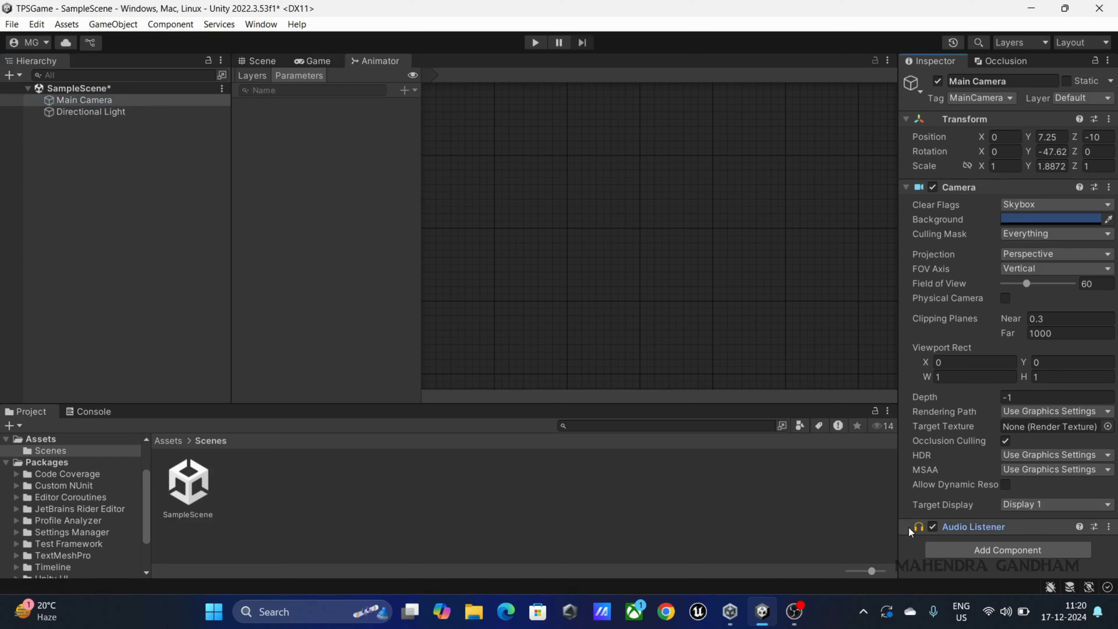
left_click(908, 527)
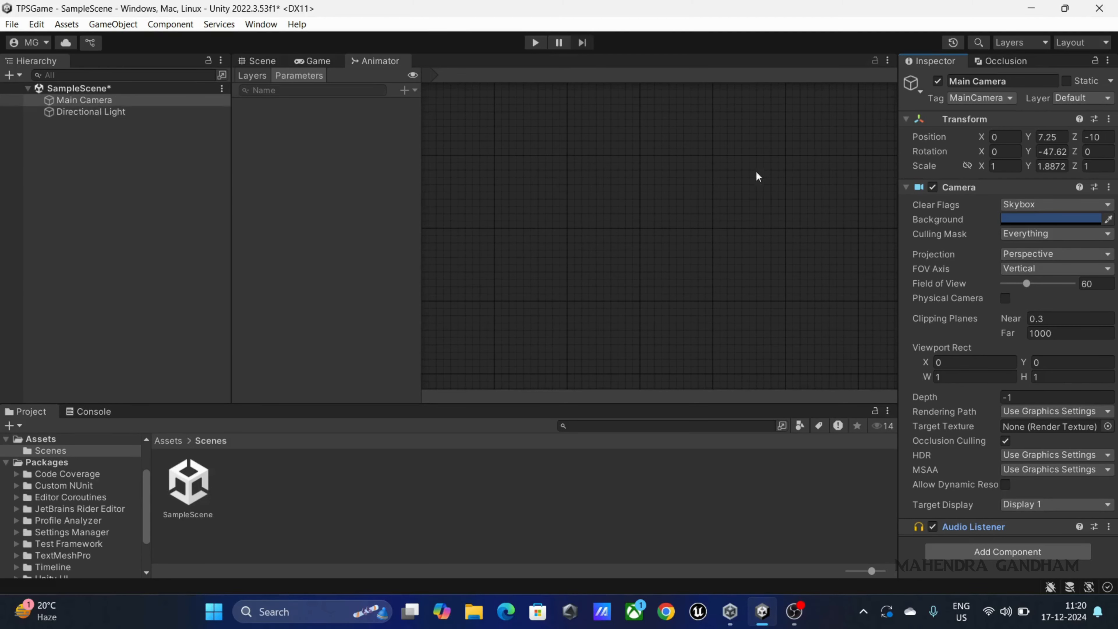
left_click(130, 112)
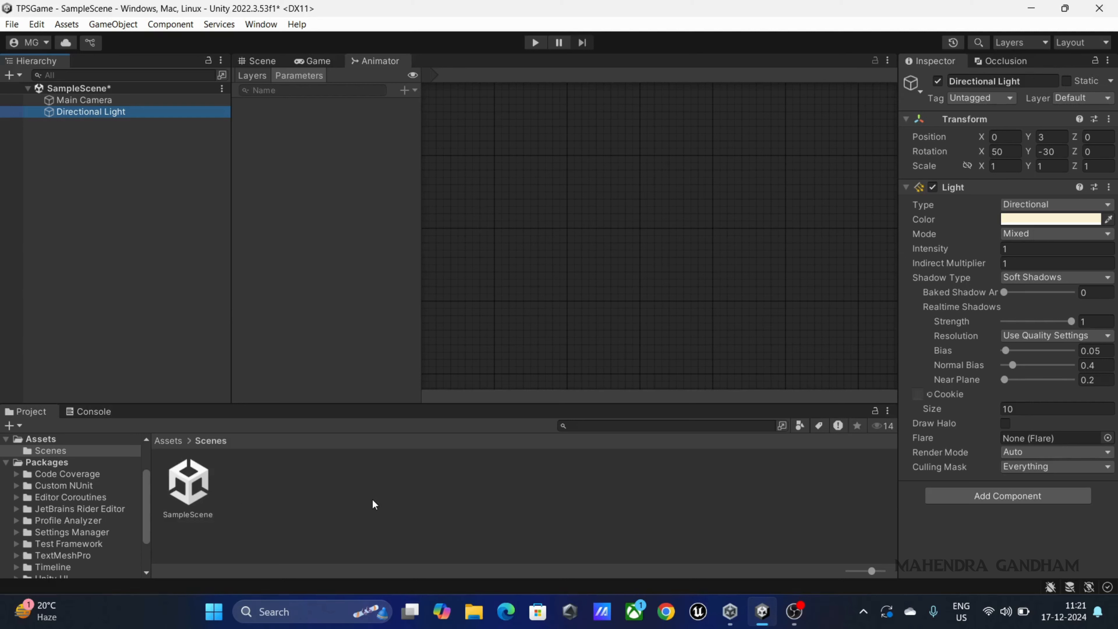
Look over the Console and its message, warning and error filters, and return to the Project assets.
left_click(102, 414)
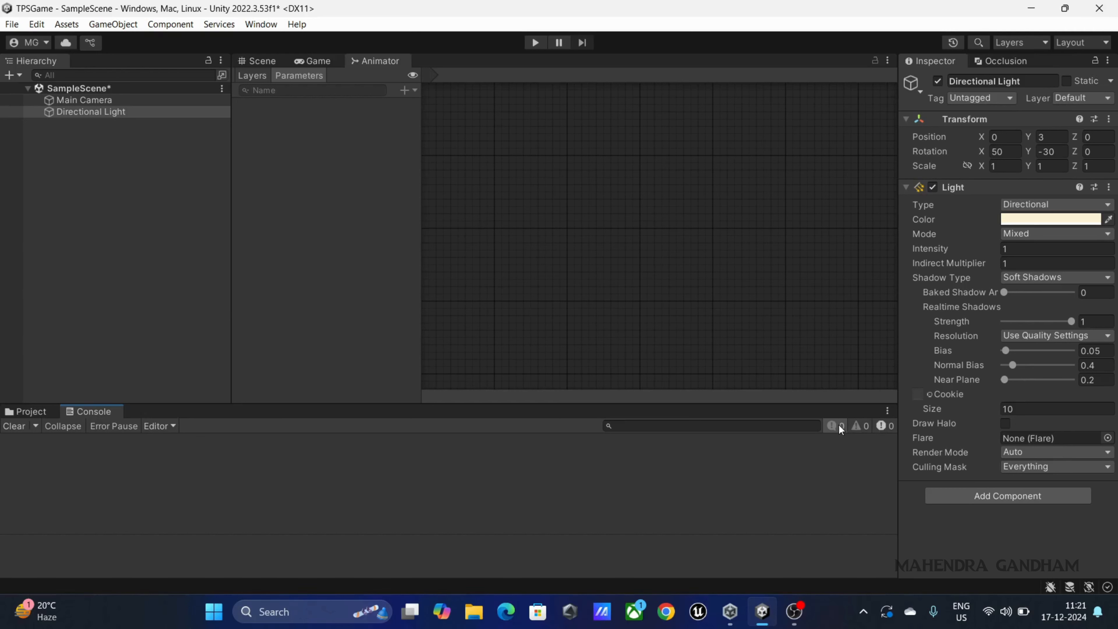
left_click(884, 425)
left_click(22, 414)
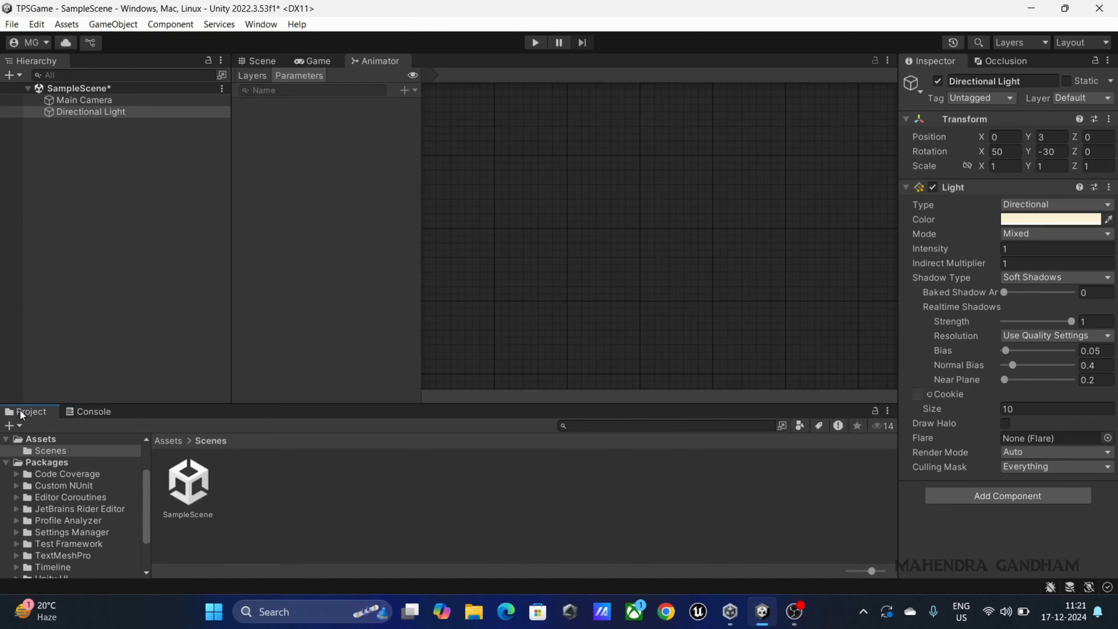